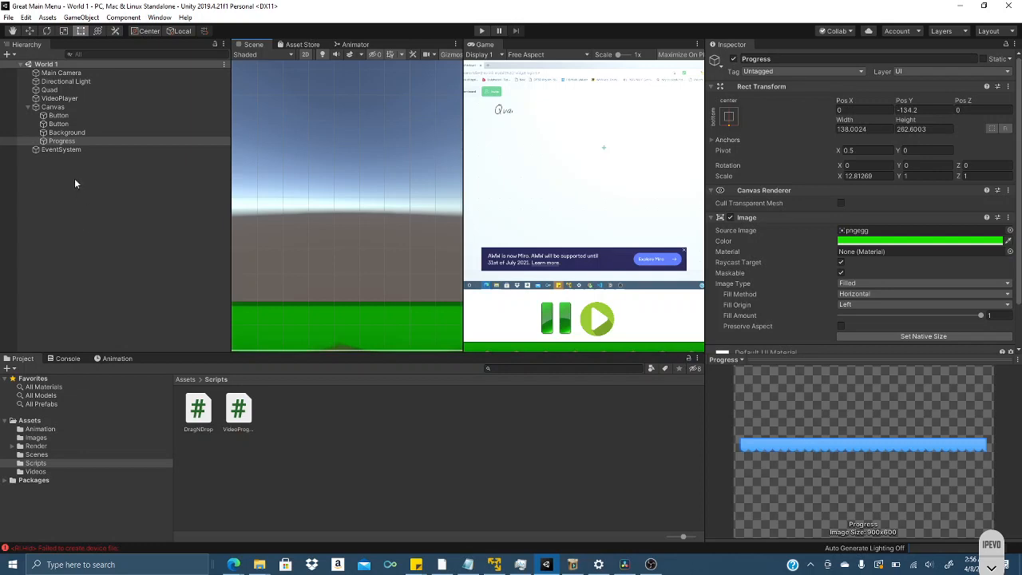
Clear the current selection and collapse the Canvas object's children in the scene hierarchy
{"action": "left_click", "coordinate": [80, 222]}
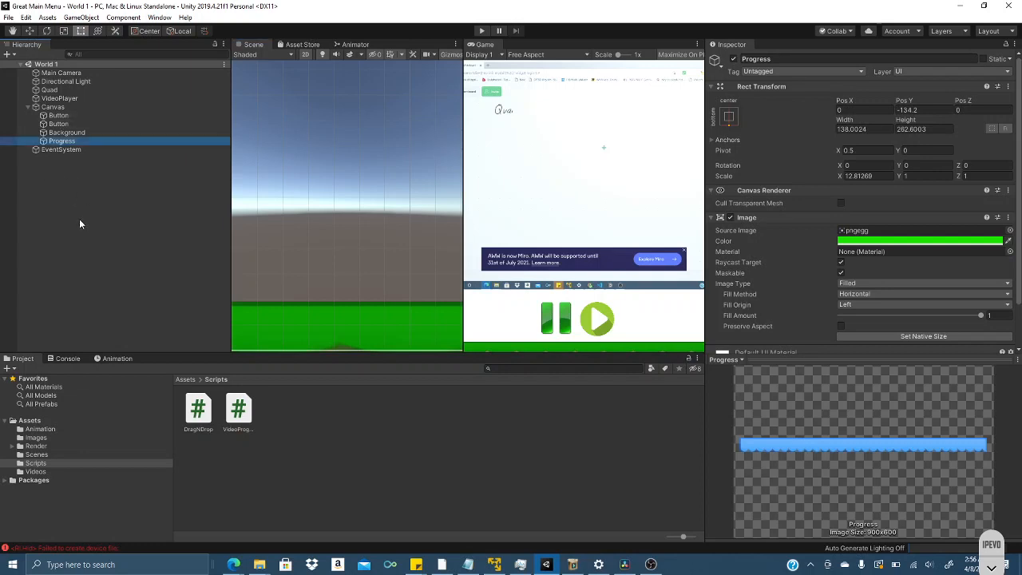
{"action": "left_click", "coordinate": [28, 107]}
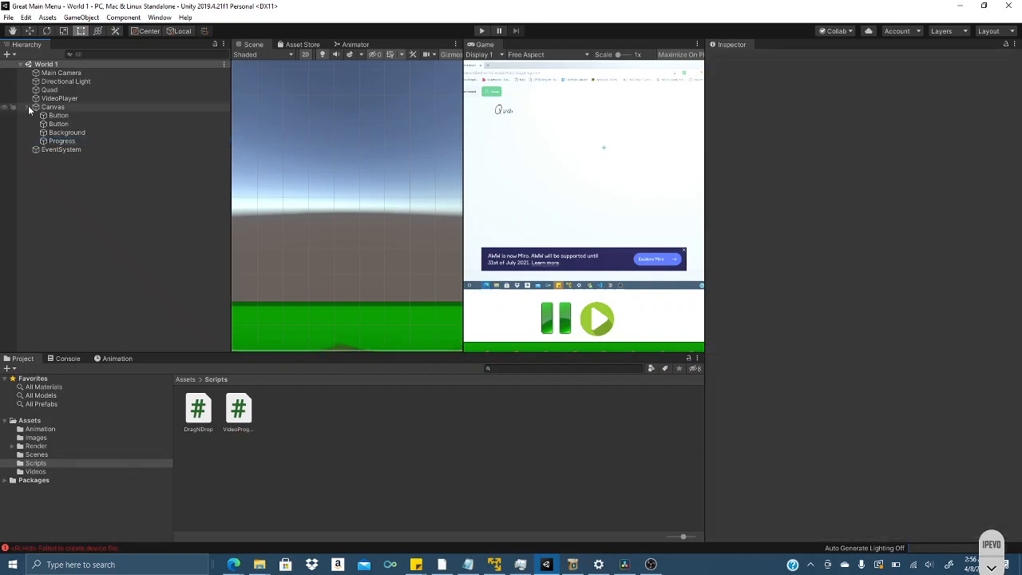
{"action": "right_click", "coordinate": [52, 203]}
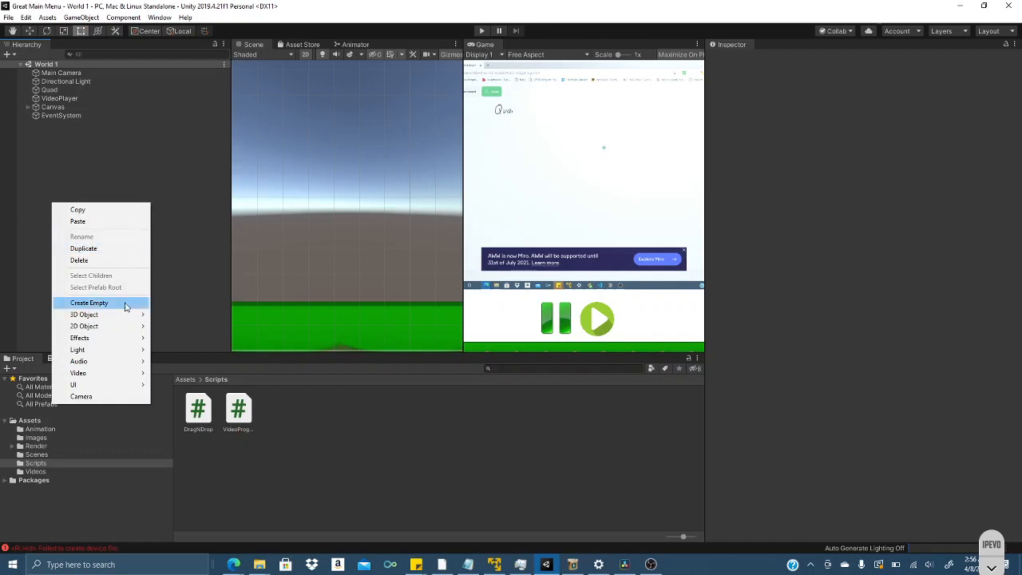
{"action": "mouse_move", "coordinate": [118, 317]}
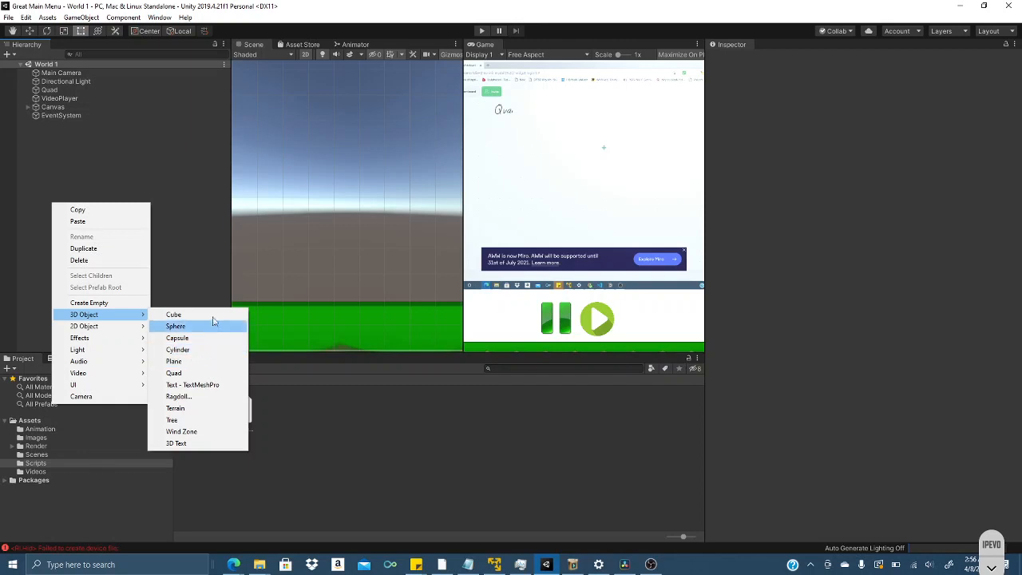
{"action": "left_click", "coordinate": [193, 234]}
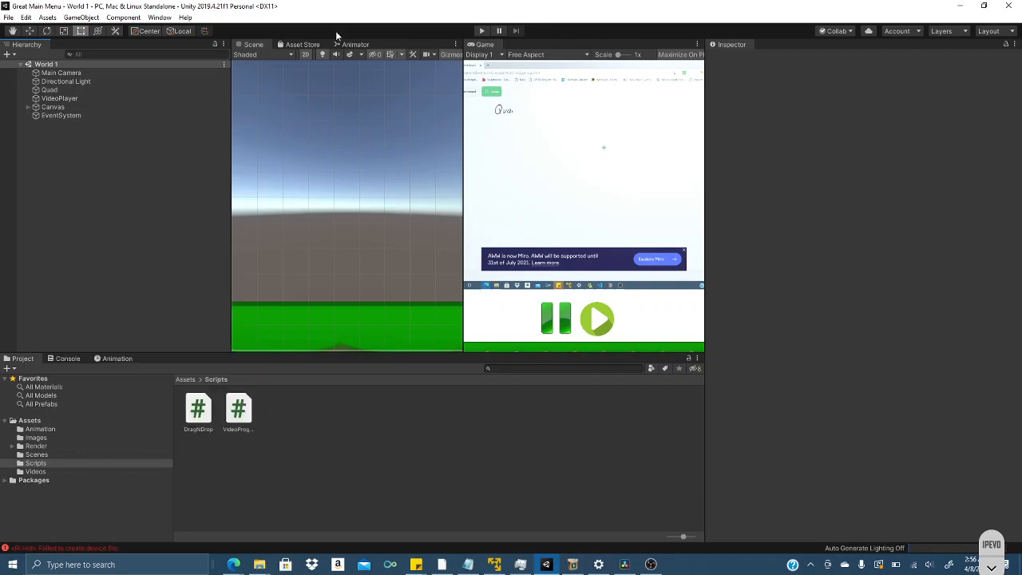
Create a 3D cube in the World 1 scene and show the Scene view
{"action": "right_click", "coordinate": [136, 194]}
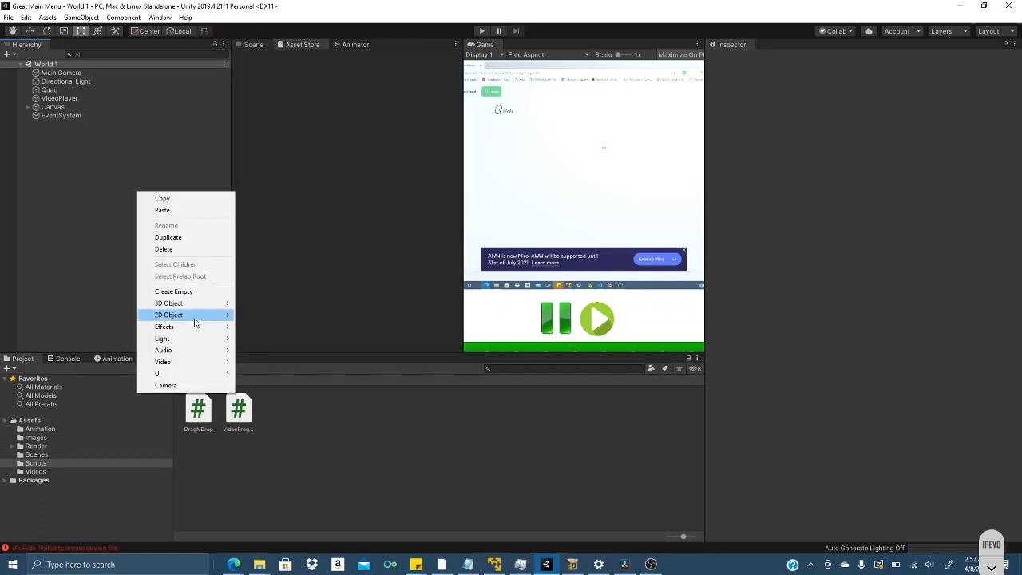
{"action": "mouse_move", "coordinate": [200, 306]}
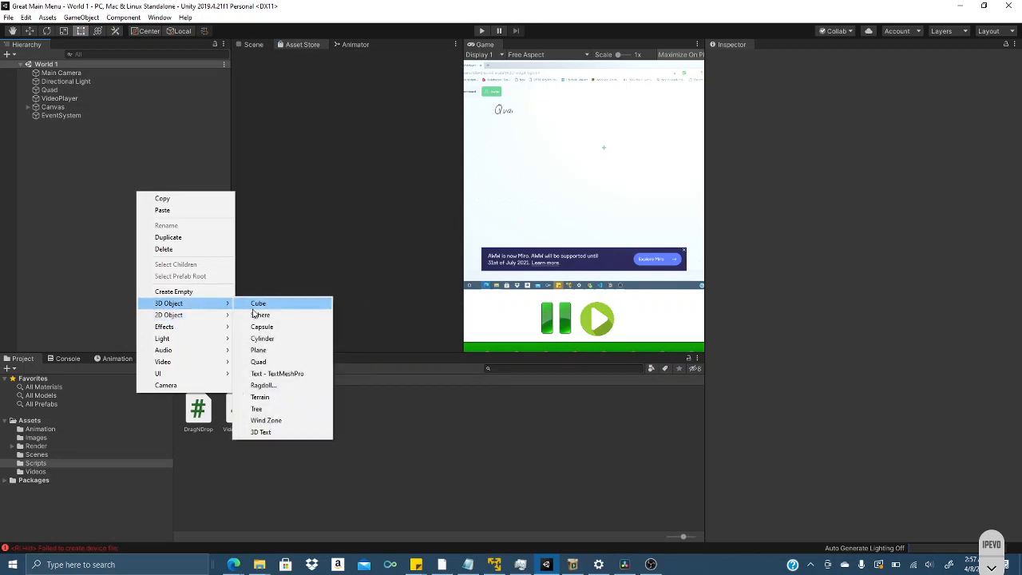
{"action": "left_click", "coordinate": [254, 306]}
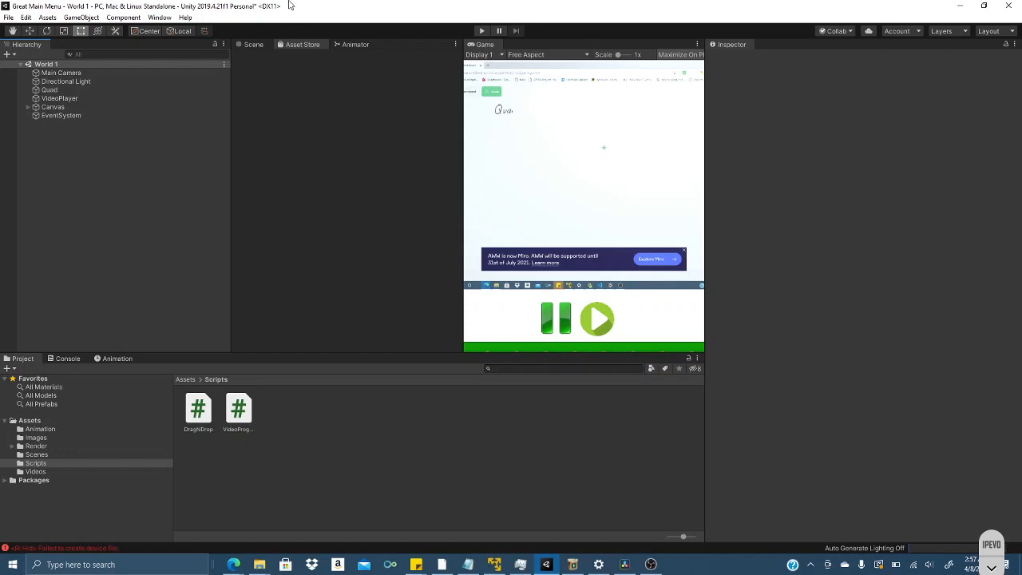
{"action": "left_click", "coordinate": [254, 45]}
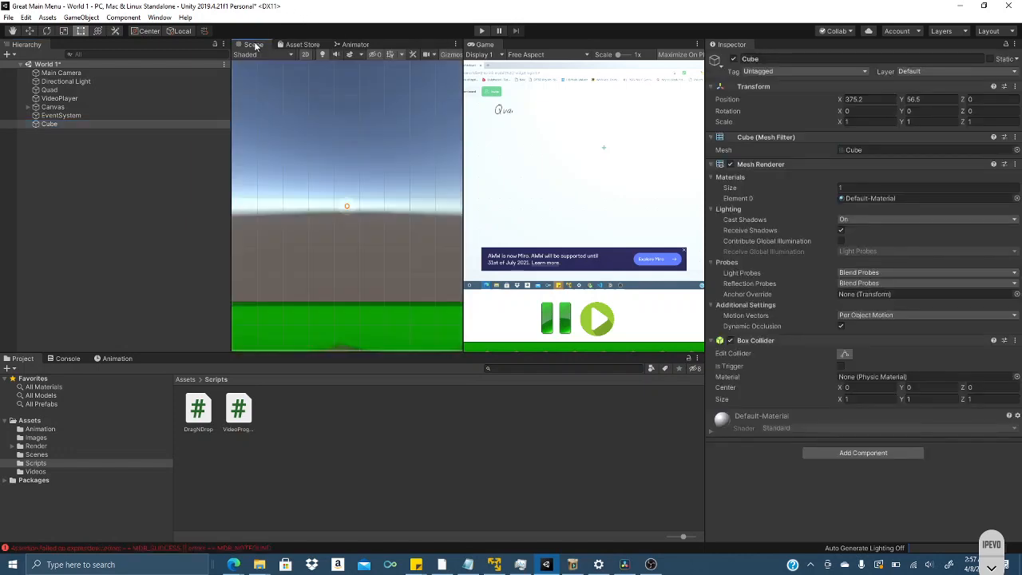
Frame the cube in the Scene view in 3D and lower it to about Y 56.15
{"action": "double_click", "coordinate": [43, 122]}
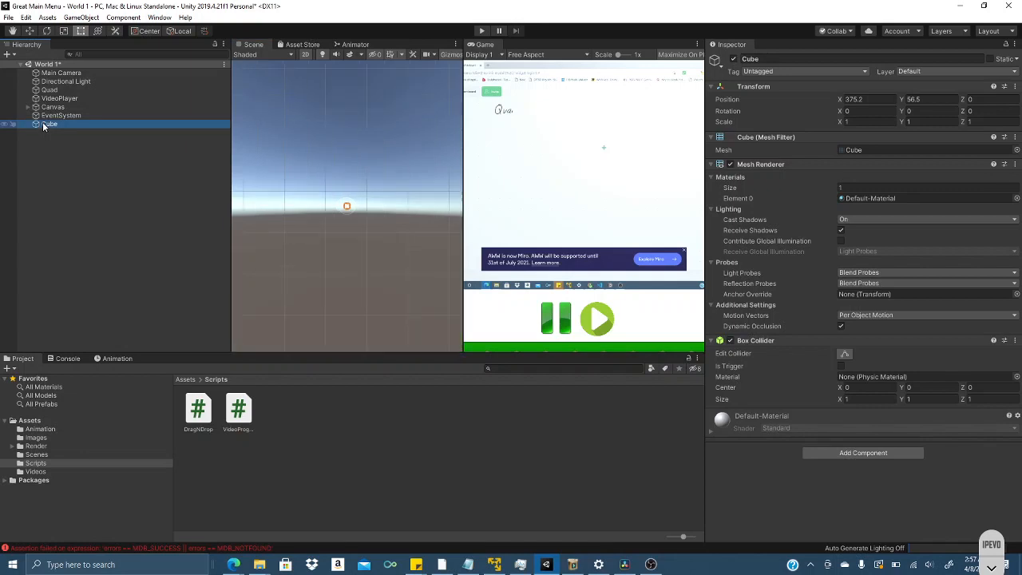
{"action": "left_click", "coordinate": [304, 55]}
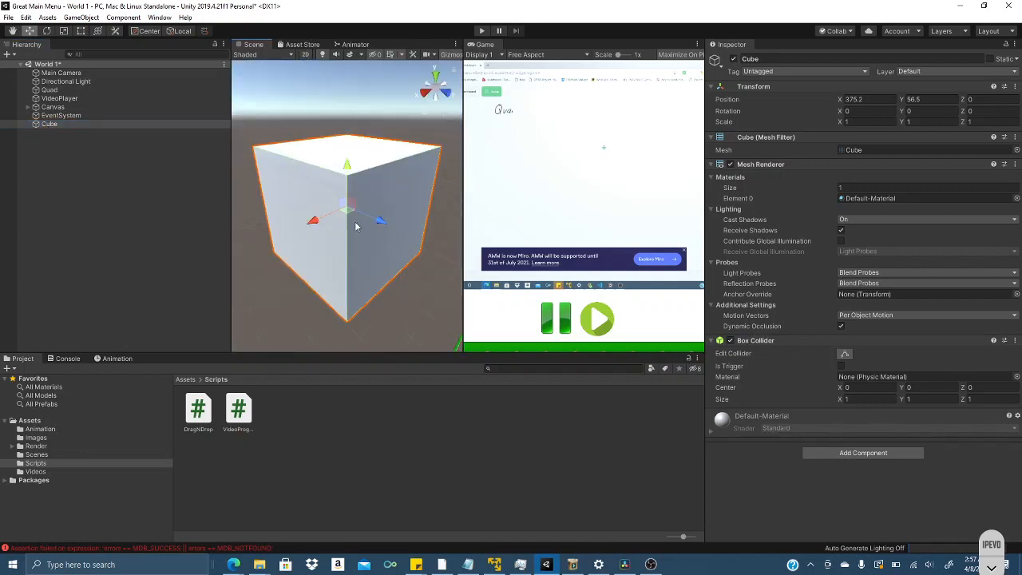
{"action": "left_click_drag", "start_coordinate": [347, 159], "coordinate": [356, 193]}
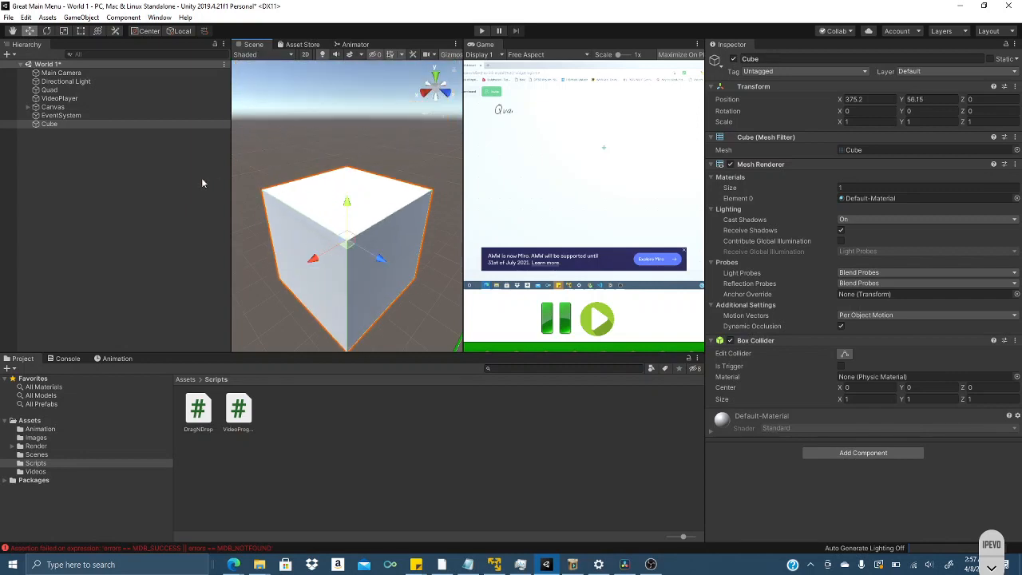
Add a 3D plane to the scene and raise it to about Y 57.07
{"action": "right_click", "coordinate": [112, 176]}
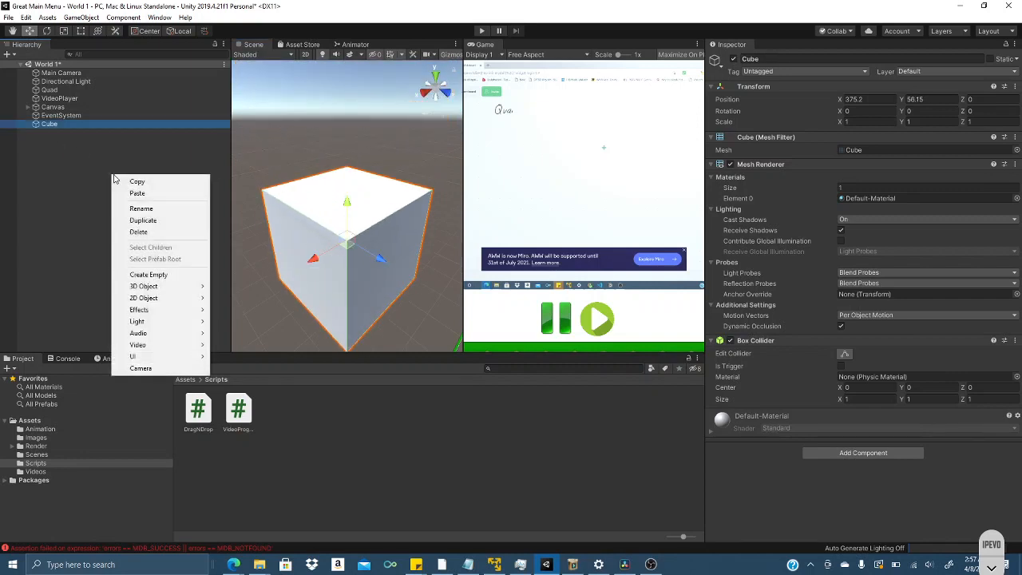
{"action": "mouse_move", "coordinate": [167, 285]}
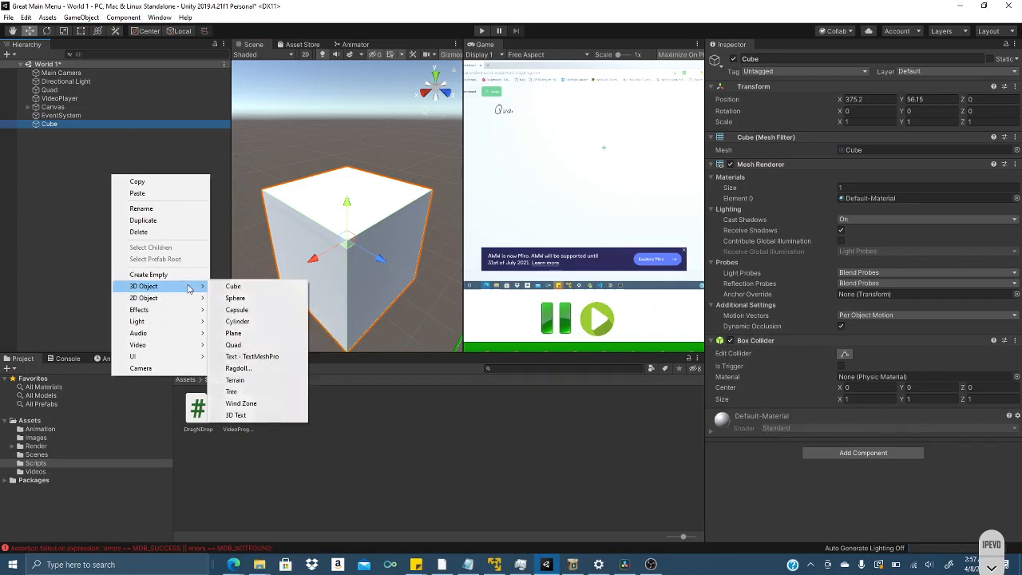
{"action": "left_click", "coordinate": [273, 340]}
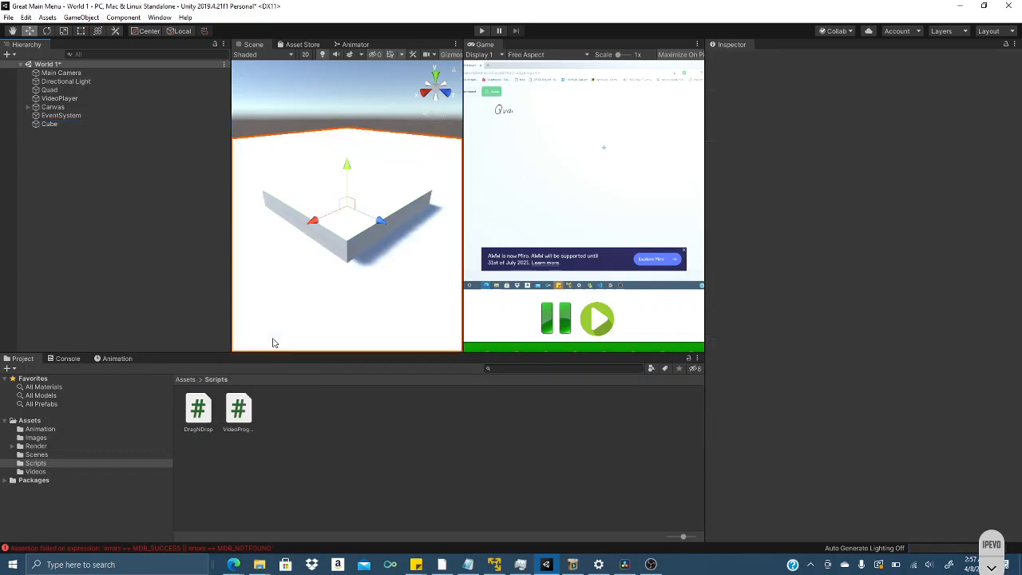
{"action": "left_click_drag", "start_coordinate": [346, 165], "coordinate": [345, 119]}
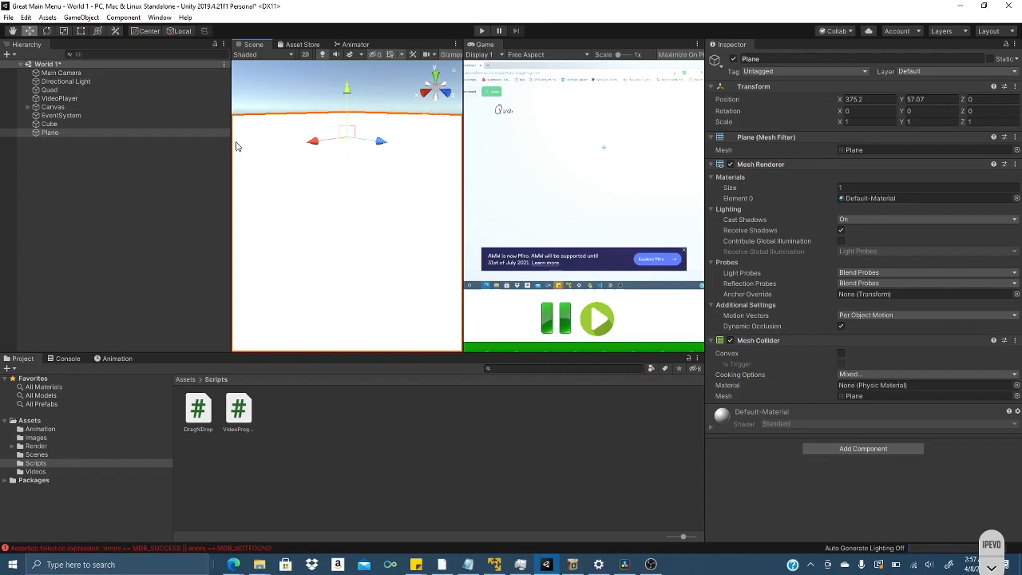
Delete the plane and the cube from the scene
{"action": "key", "text": "Delete"}
{"action": "left_click", "coordinate": [153, 125]}
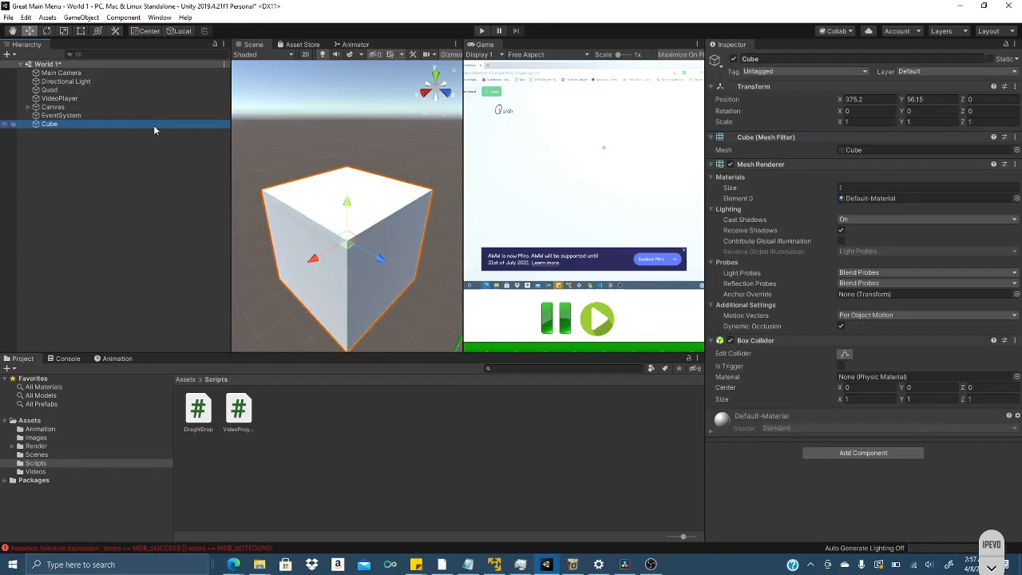
{"action": "key", "text": "Delete"}
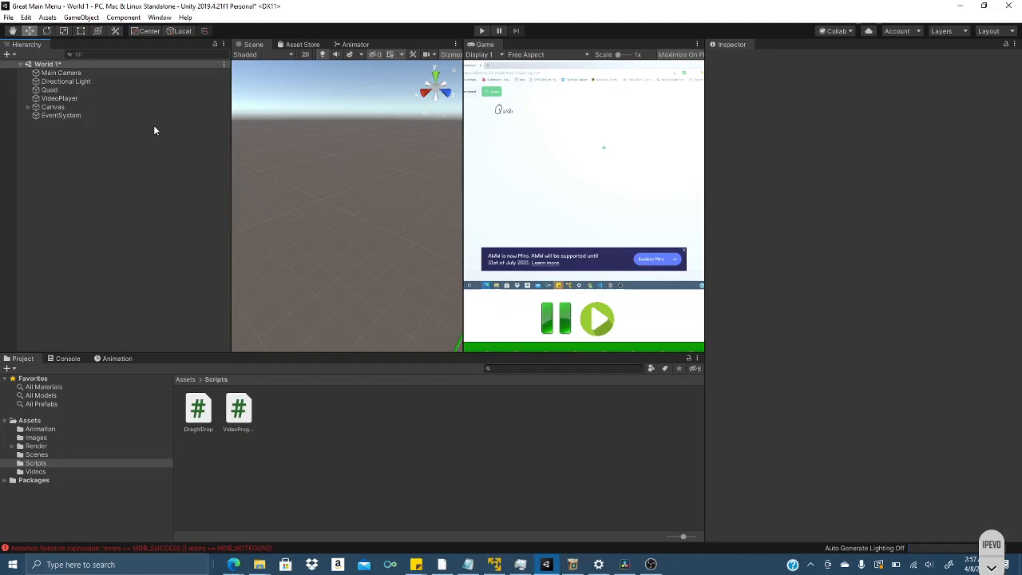
{"action": "right_click", "coordinate": [84, 190]}
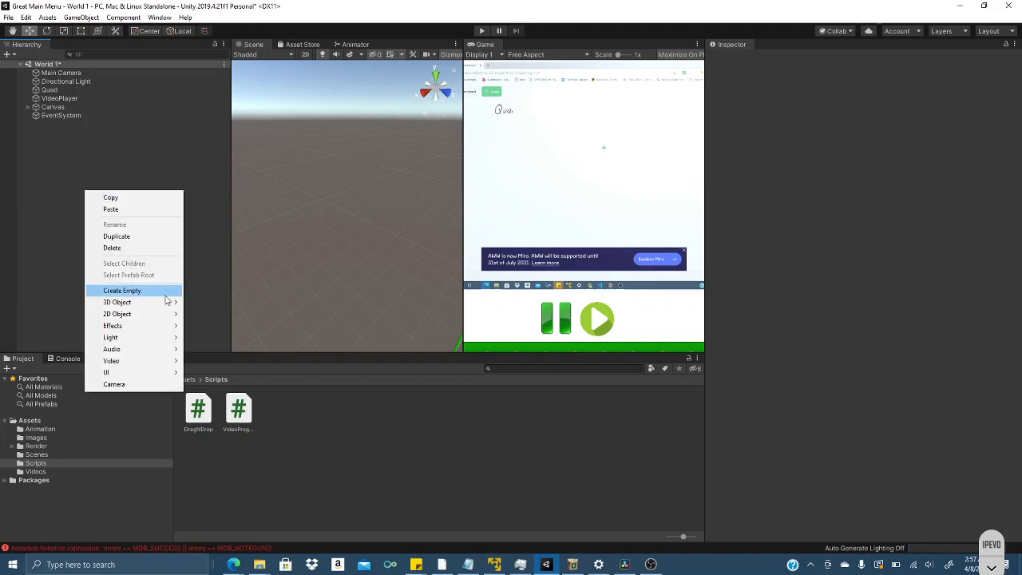
{"action": "mouse_move", "coordinate": [167, 303]}
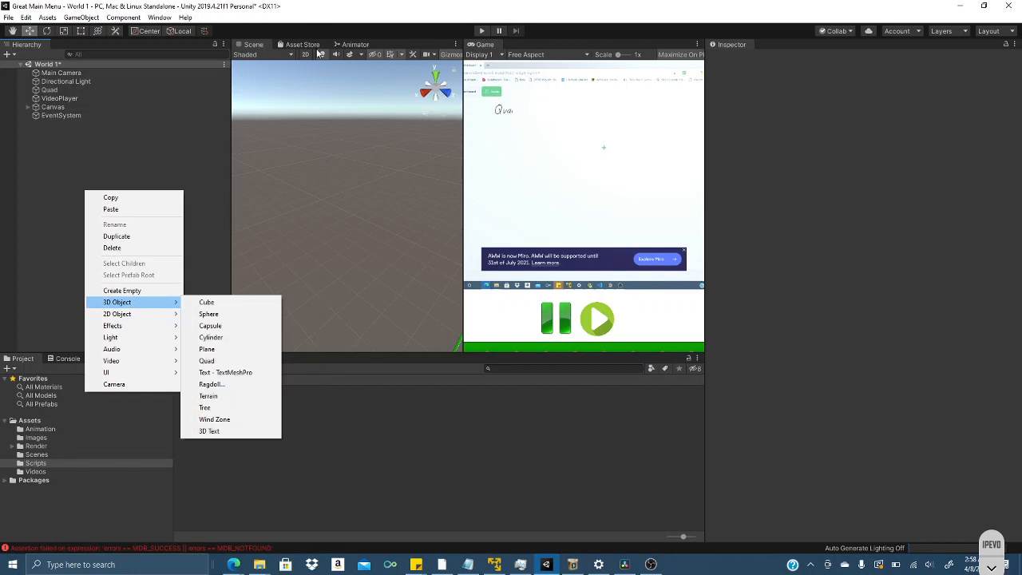
{"action": "left_click", "coordinate": [308, 55]}
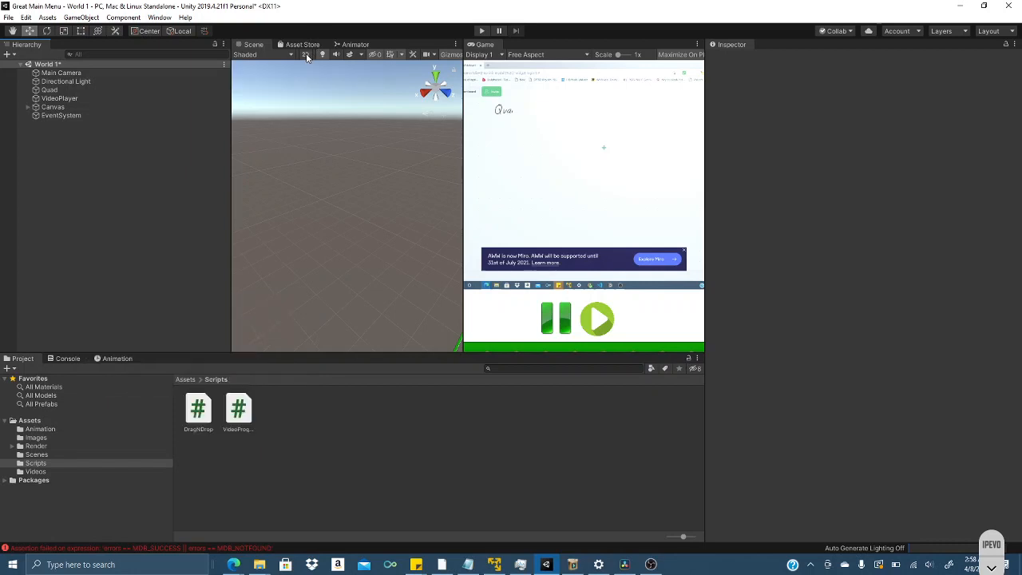
Switch the Scene view back to 2D and create a 2D Sprite object in the World 1 scene
{"action": "left_click", "coordinate": [306, 55]}
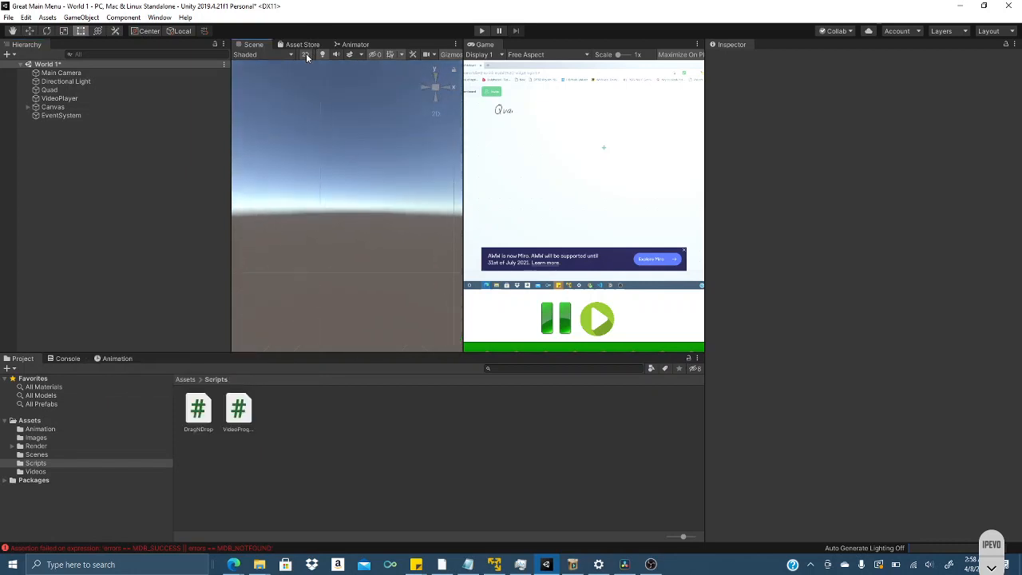
{"action": "right_click", "coordinate": [115, 216]}
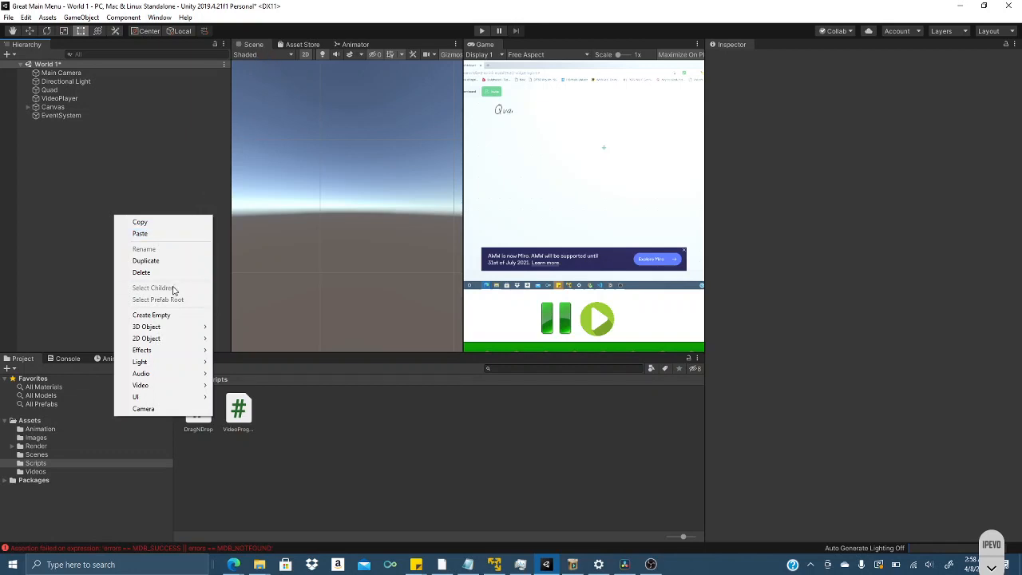
{"action": "mouse_move", "coordinate": [177, 339]}
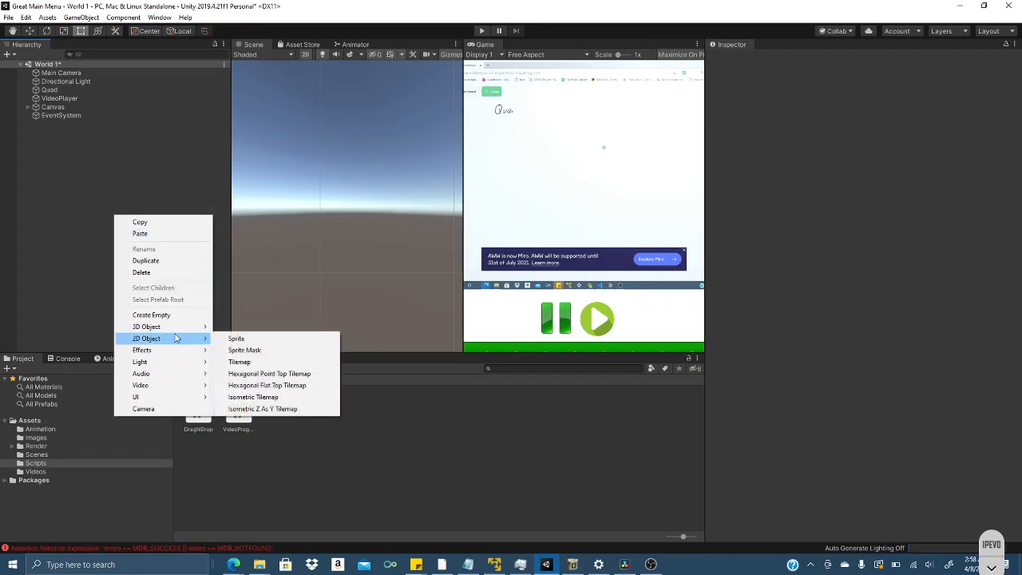
{"action": "left_click", "coordinate": [255, 339]}
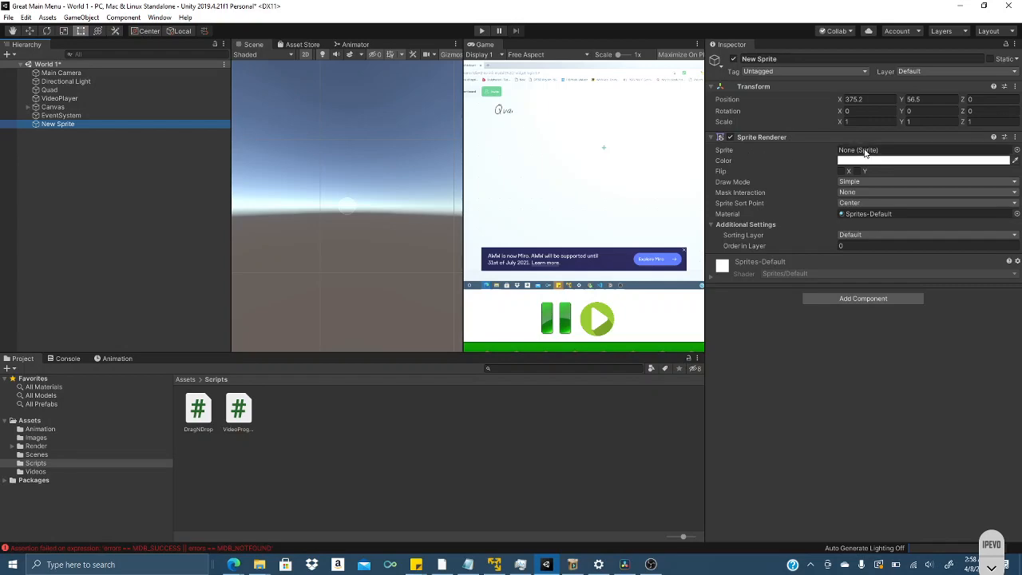
{"action": "left_click", "coordinate": [650, 564]}
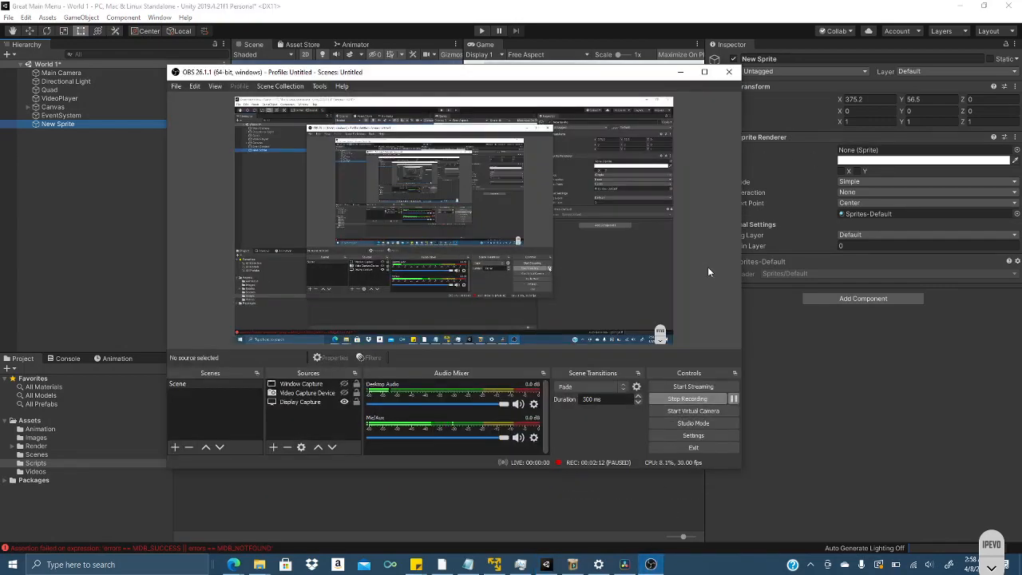
{"action": "left_click", "coordinate": [681, 72]}
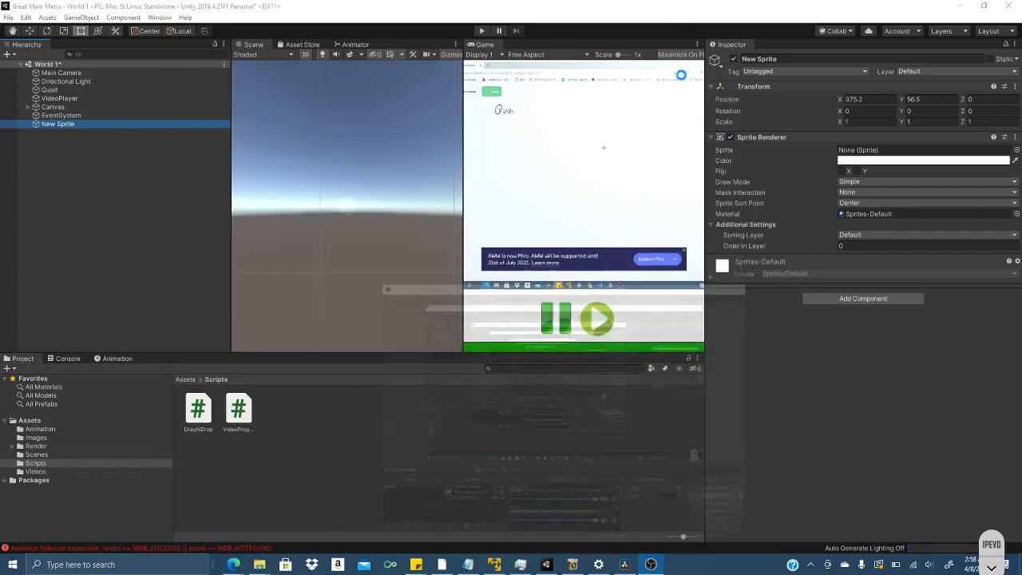
Assign the InputFieldBackground image as the new sprite object's source sprite
{"action": "left_click", "coordinate": [1016, 151]}
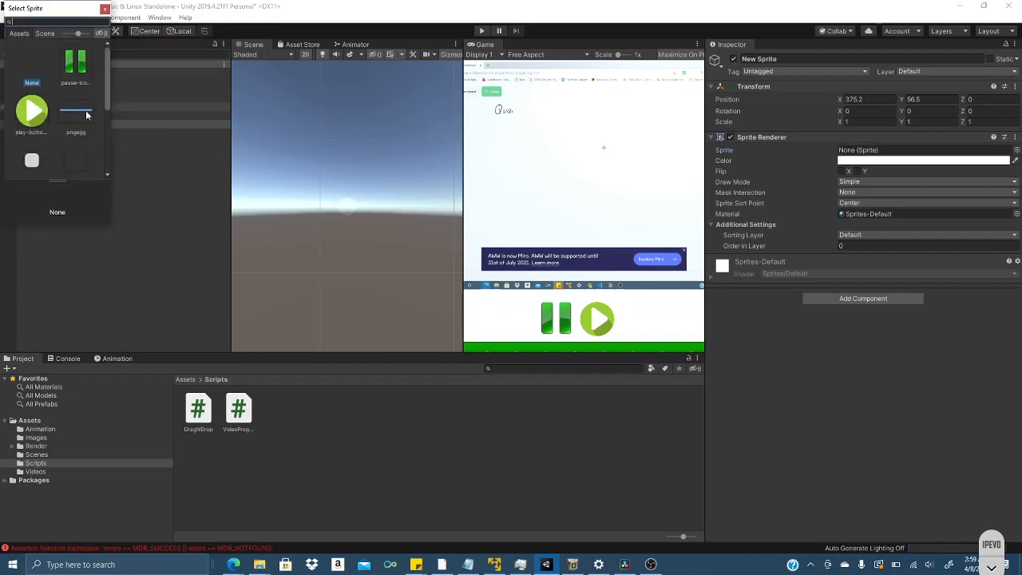
{"action": "left_click_drag", "start_coordinate": [108, 99], "coordinate": [105, 130]}
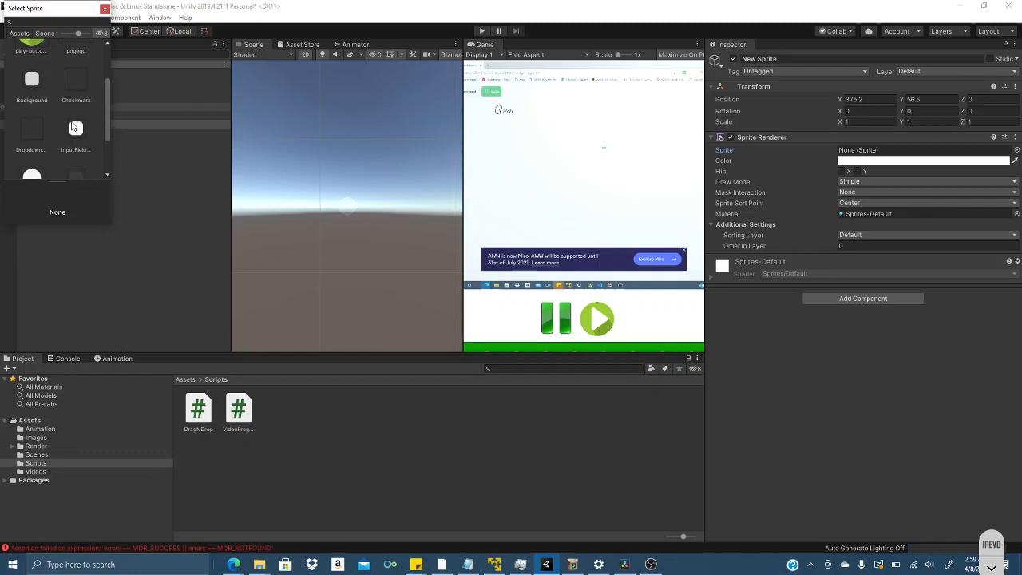
{"action": "left_click", "coordinate": [76, 130]}
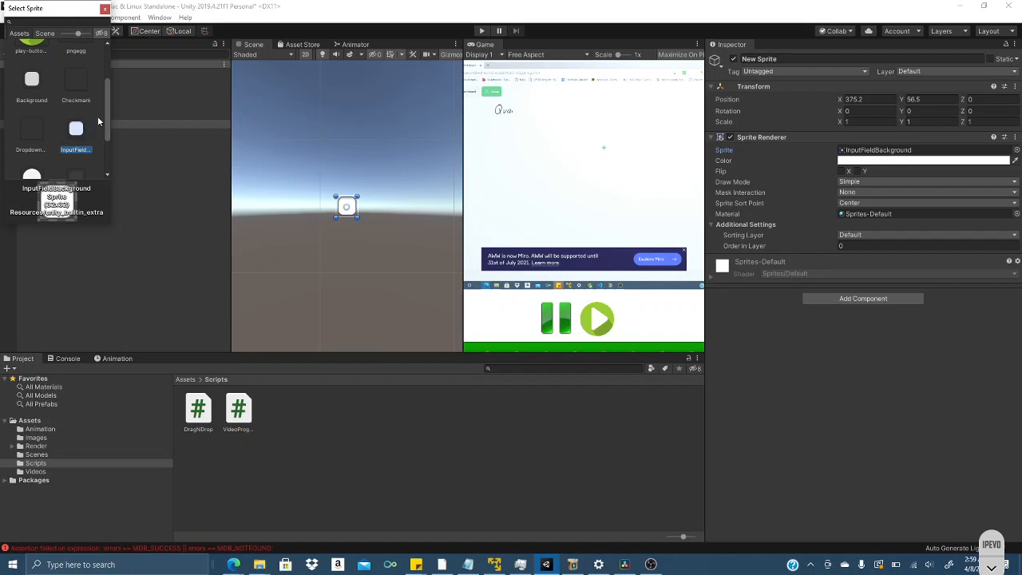
{"action": "left_click_drag", "start_coordinate": [107, 119], "coordinate": [103, 134]}
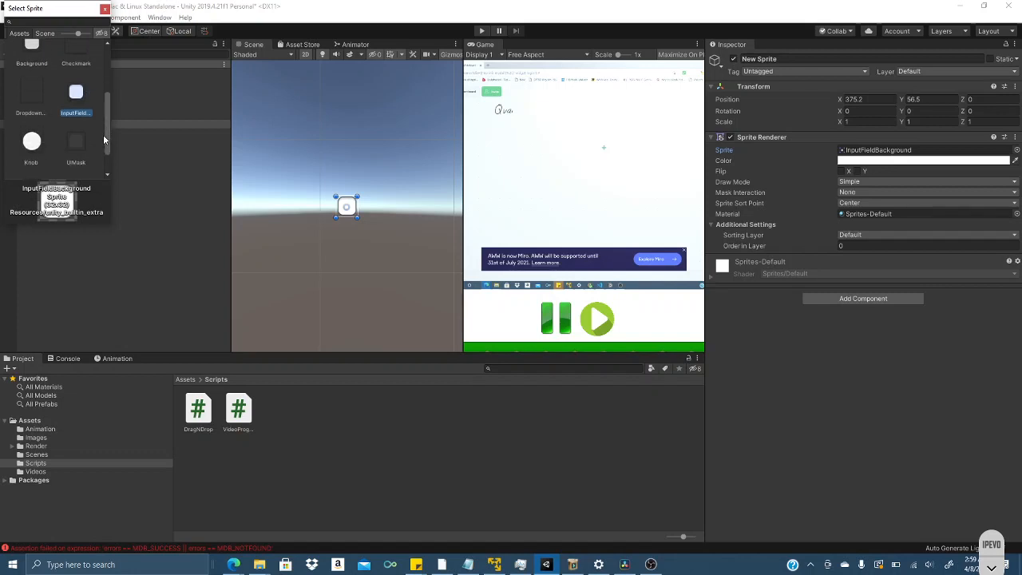
{"action": "left_click", "coordinate": [105, 9]}
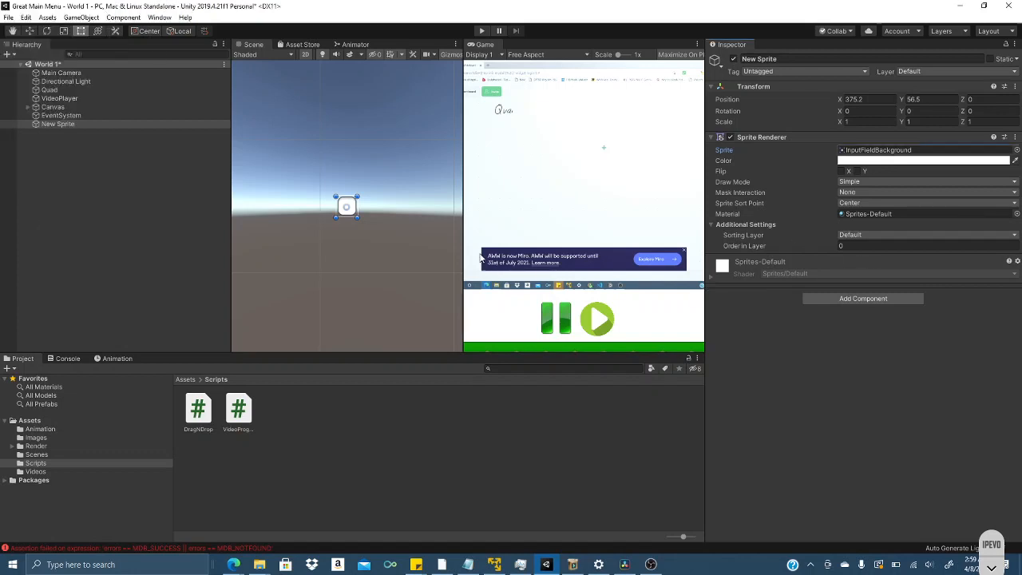
Enlarge the sprite to a scale of about X 2.10, Y 2.48 and move it to about X 374.99, Y 56.63
{"action": "left_click_drag", "start_coordinate": [356, 216], "coordinate": [381, 249]}
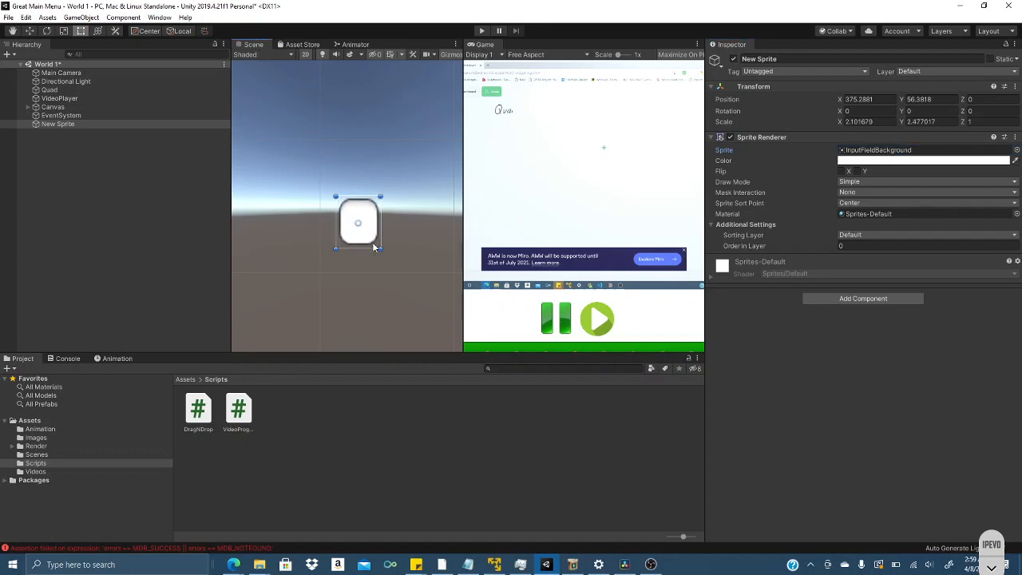
{"action": "left_click_drag", "start_coordinate": [369, 219], "coordinate": [329, 183]}
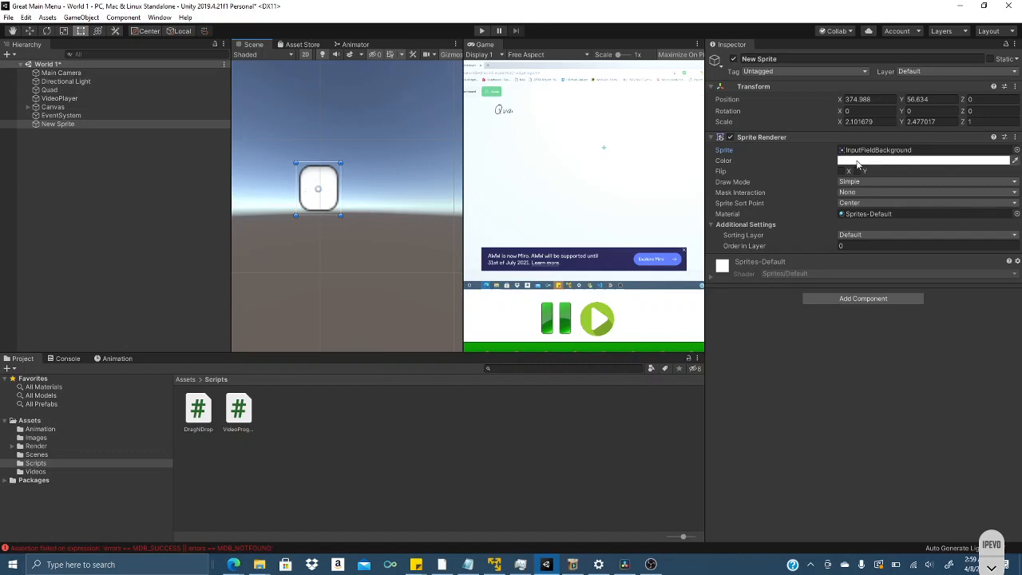
Change the sprite's color to teal, hex 3EBCBF, trying a magenta shade first
{"action": "left_click", "coordinate": [920, 161]}
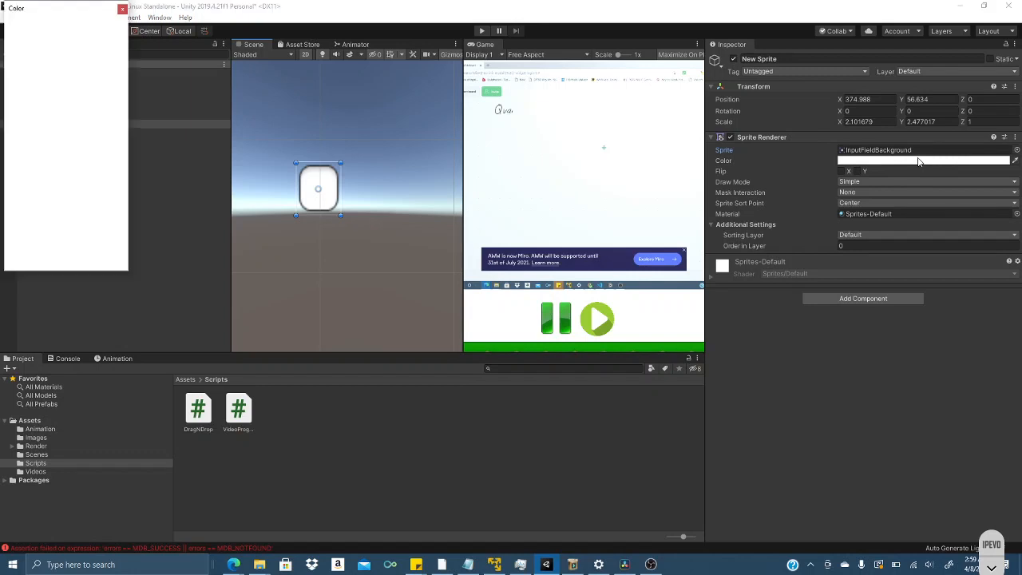
{"action": "left_click_drag", "start_coordinate": [112, 64], "coordinate": [96, 141]}
{"action": "left_click", "coordinate": [76, 87]}
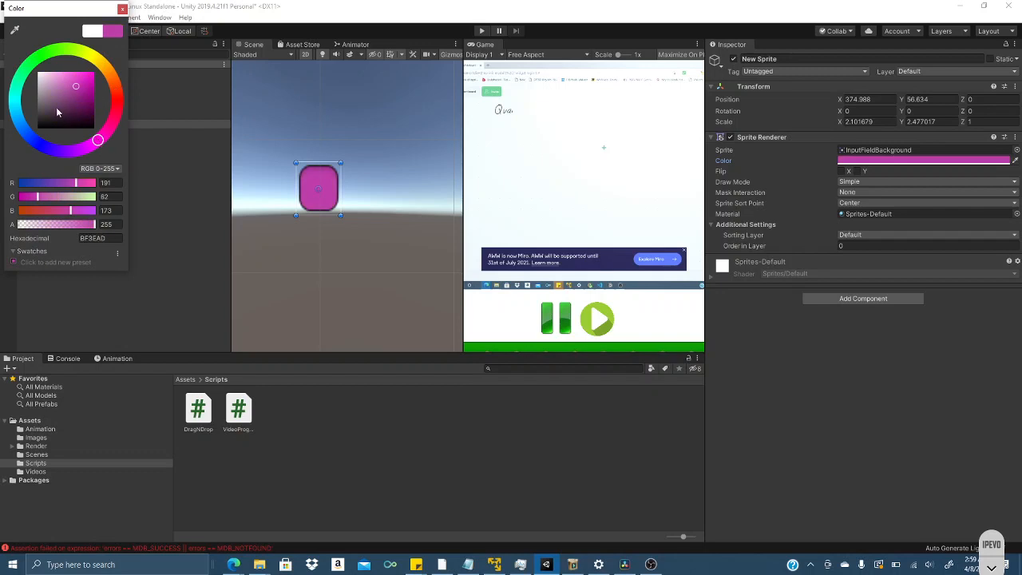
{"action": "left_click", "coordinate": [32, 139]}
{"action": "left_click", "coordinate": [14, 102]}
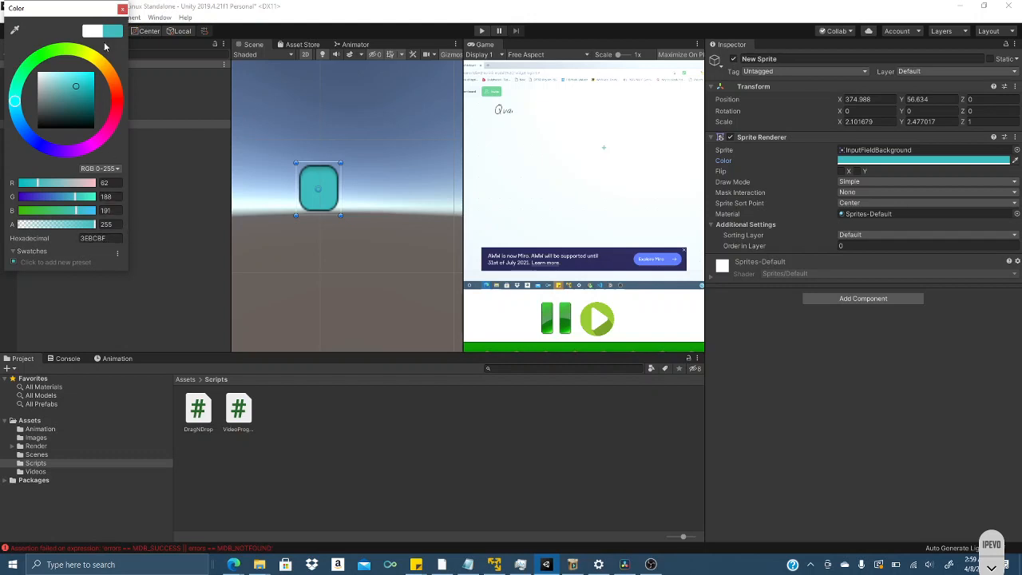
{"action": "left_click_drag", "start_coordinate": [98, 9], "coordinate": [176, 37]}
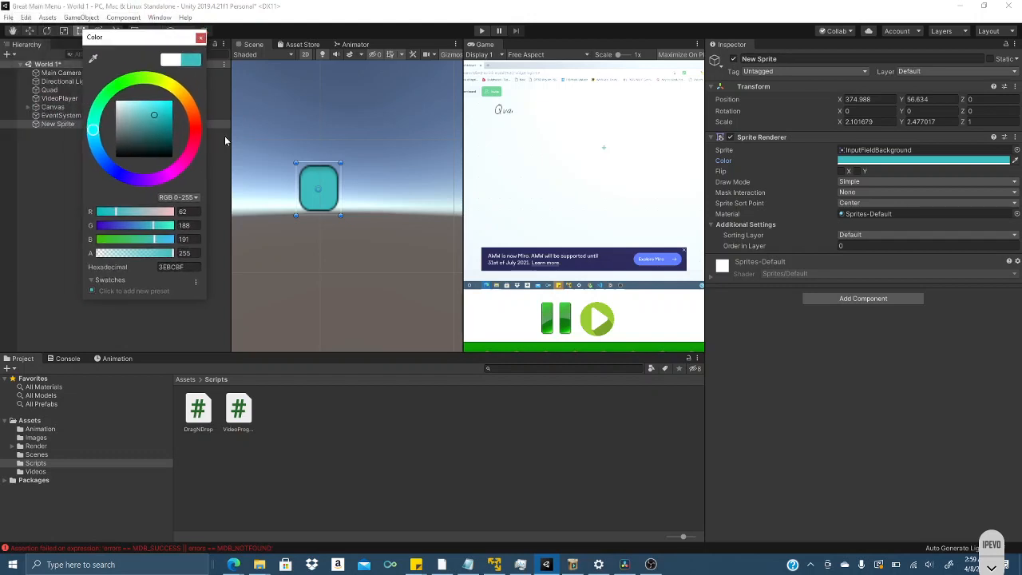
Switch the sprite color's value mode to RGB 0-1.0 and return it to RGB 0-255
{"action": "left_click", "coordinate": [194, 198]}
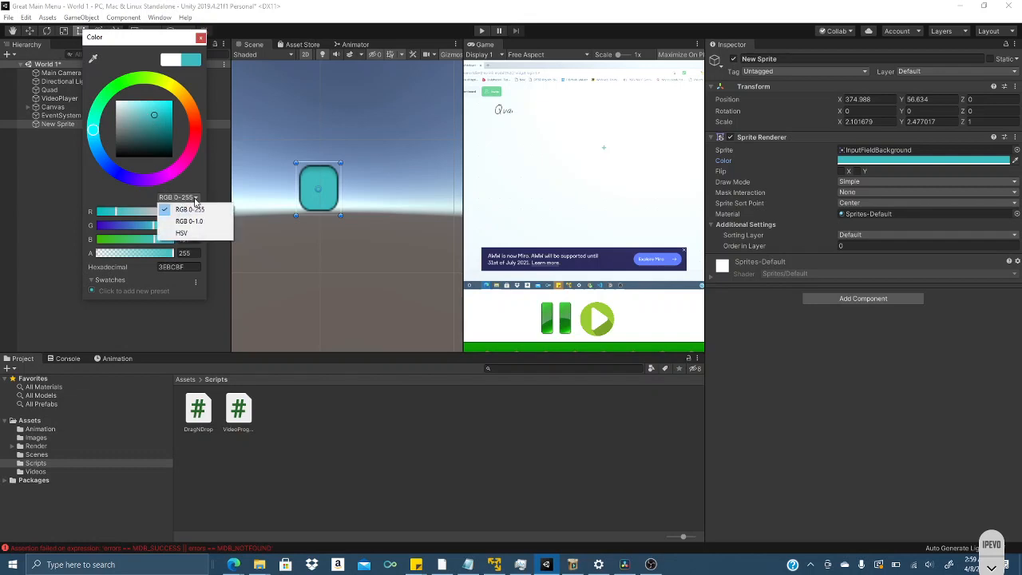
{"action": "left_click", "coordinate": [194, 199]}
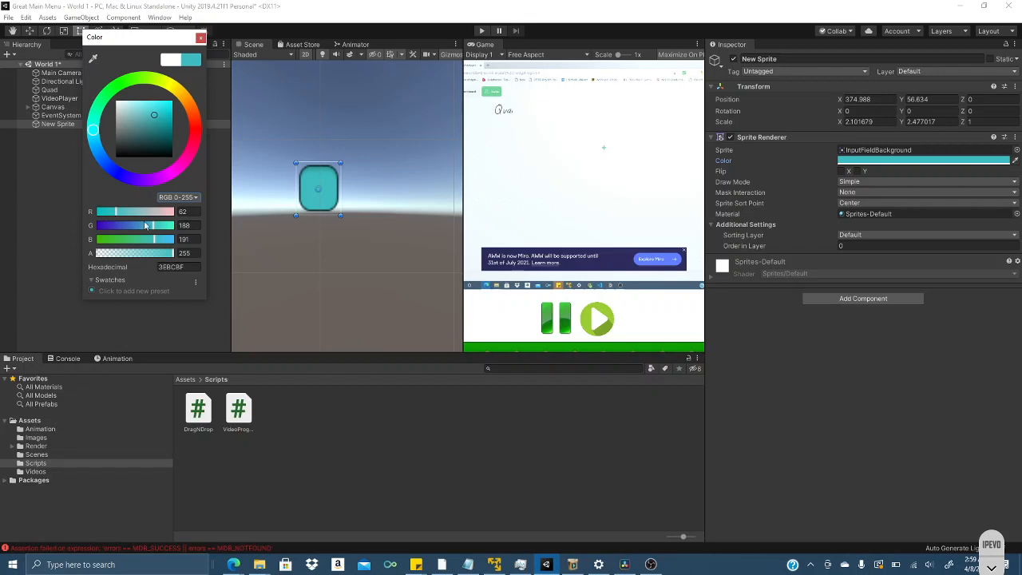
{"action": "left_click", "coordinate": [195, 198]}
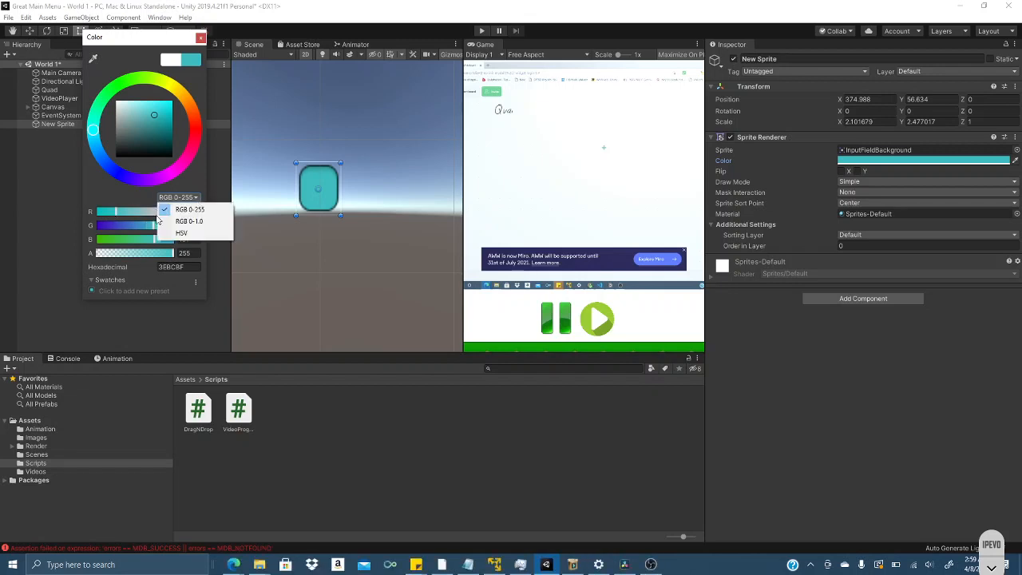
{"action": "left_click", "coordinate": [177, 222]}
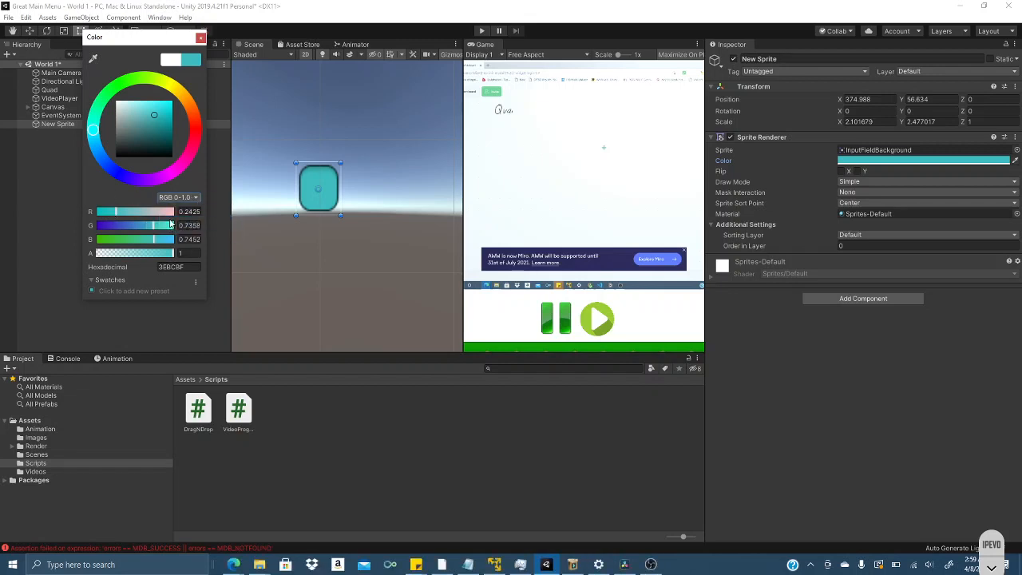
{"action": "left_click", "coordinate": [195, 198]}
{"action": "left_click", "coordinate": [177, 209]}
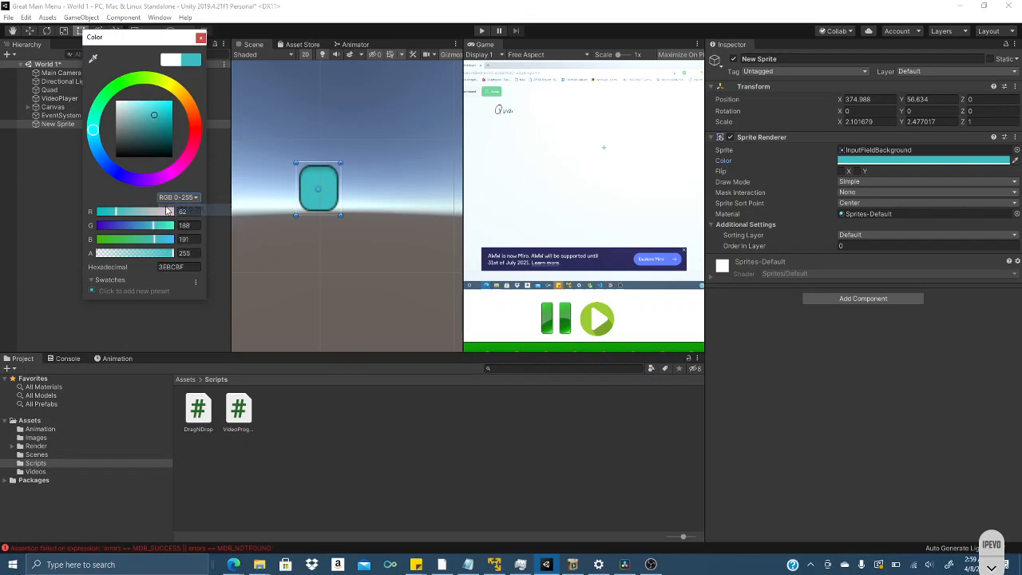
Set the sprite color's red value to 98 and close the color picker
{"action": "left_click", "coordinate": [113, 212]}
{"action": "left_click_drag", "start_coordinate": [113, 212], "coordinate": [116, 212]}
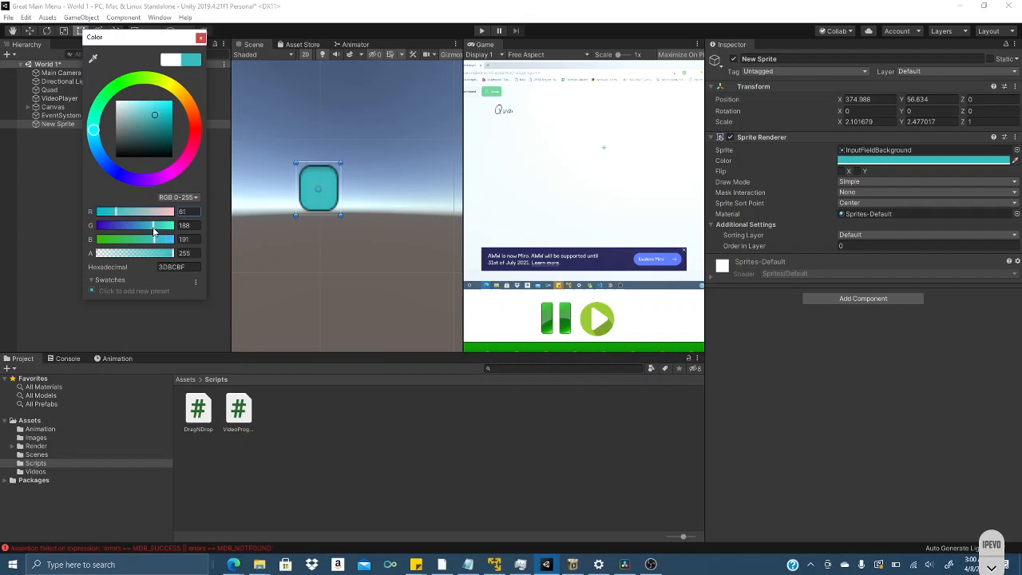
{"action": "left_click", "coordinate": [180, 213]}
{"action": "type", "text": "98"}
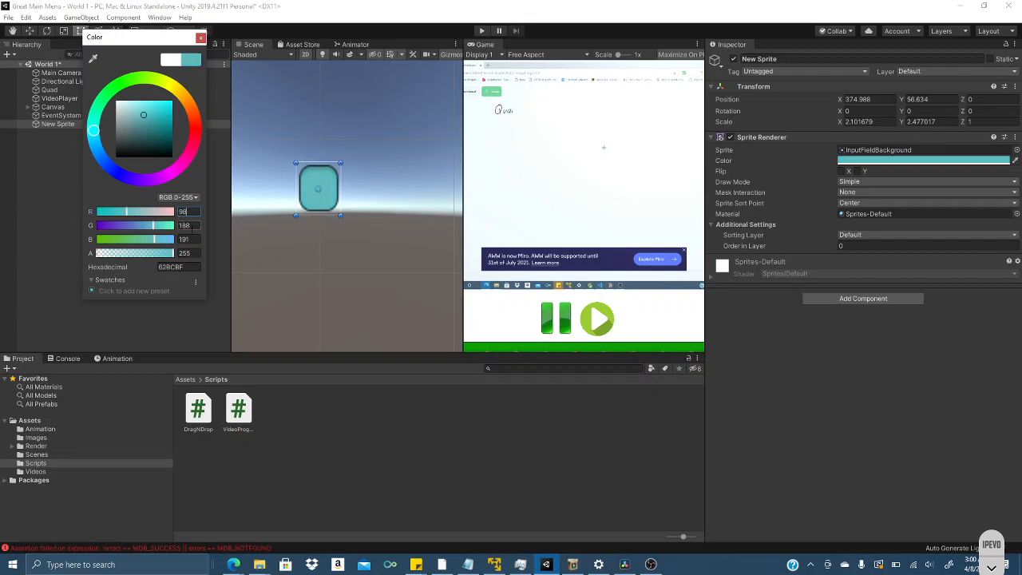
{"action": "left_click", "coordinate": [182, 268]}
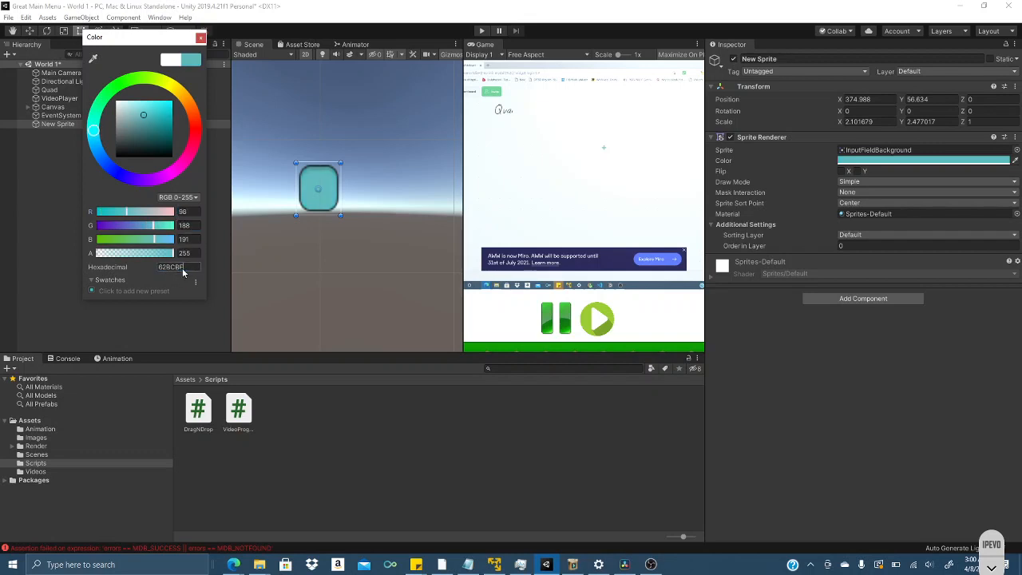
{"action": "left_click", "coordinate": [108, 270]}
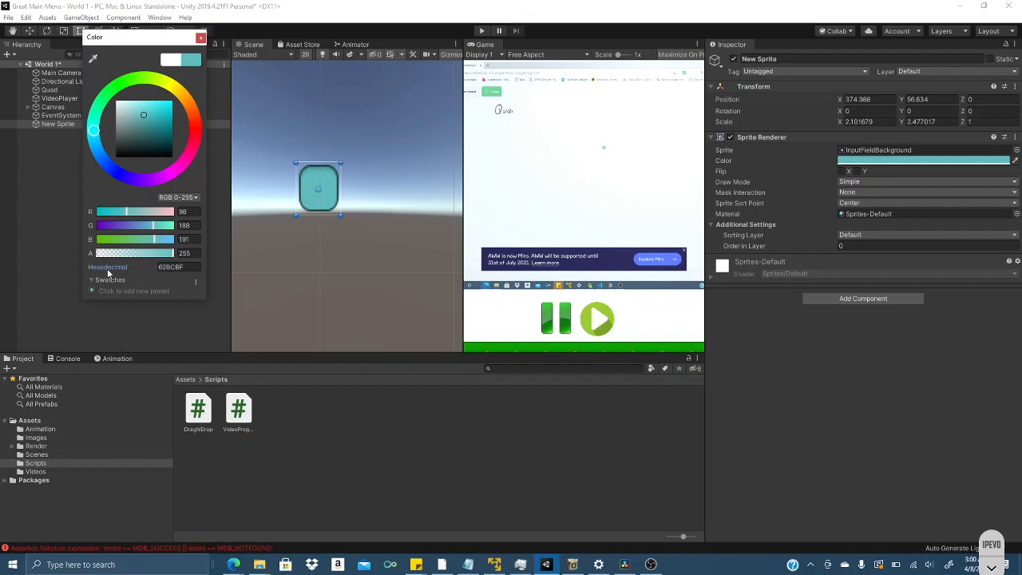
{"action": "left_click", "coordinate": [202, 38]}
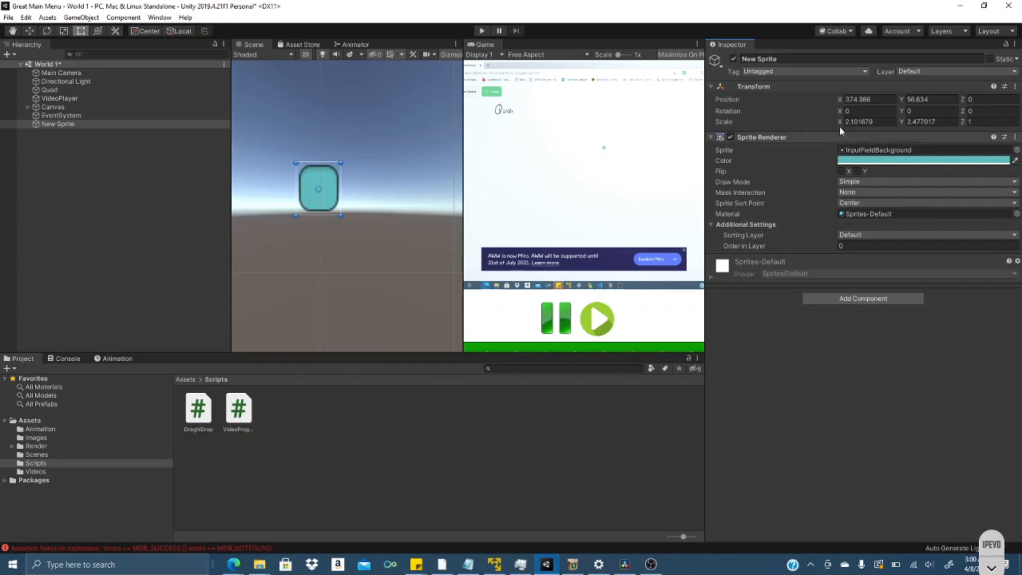
Add a Box Collider 2D component to the new sprite and widen the Inspector to view its settings
{"action": "left_click", "coordinate": [839, 302]}
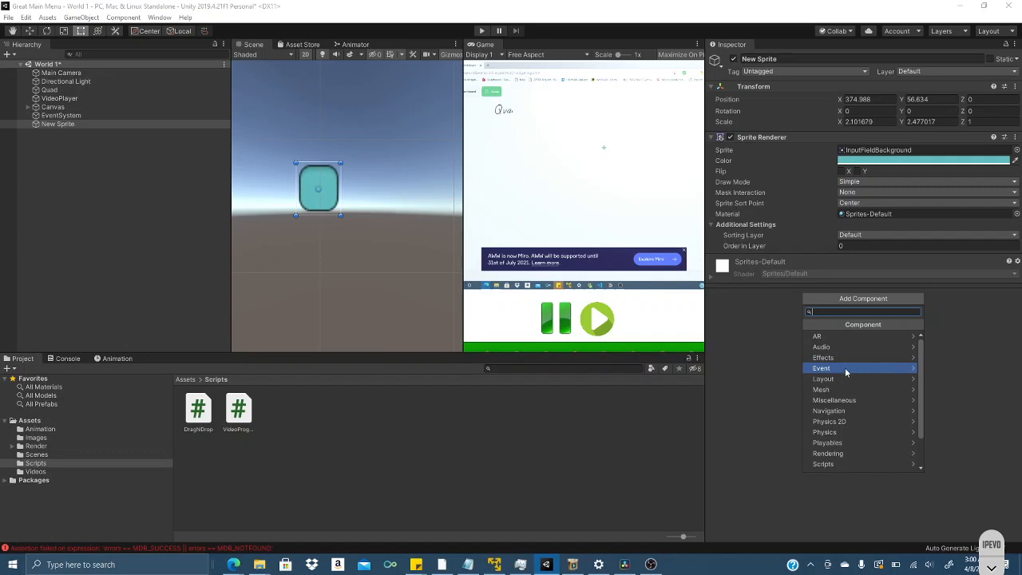
{"action": "left_click", "coordinate": [862, 423]}
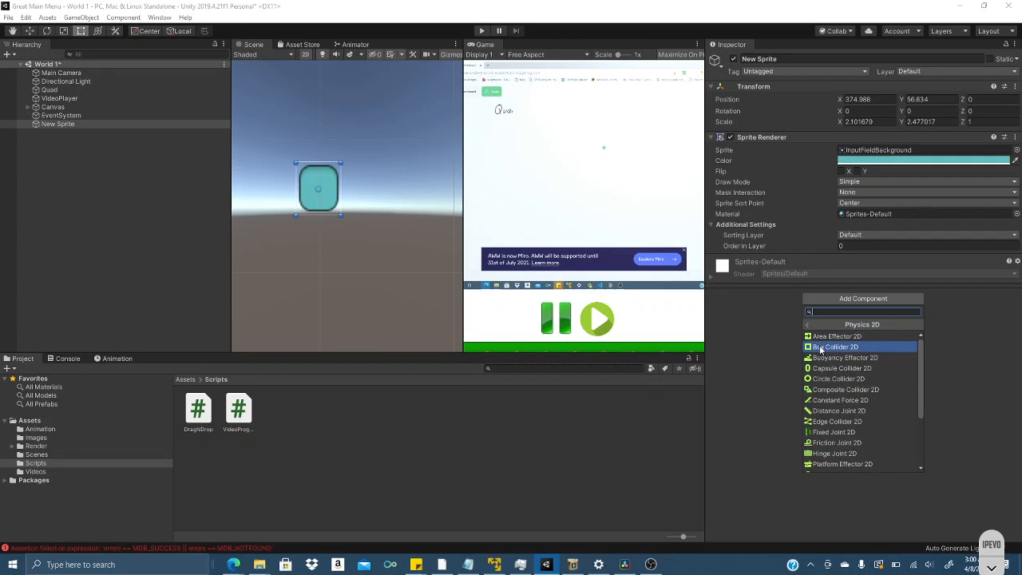
{"action": "left_click", "coordinate": [820, 348]}
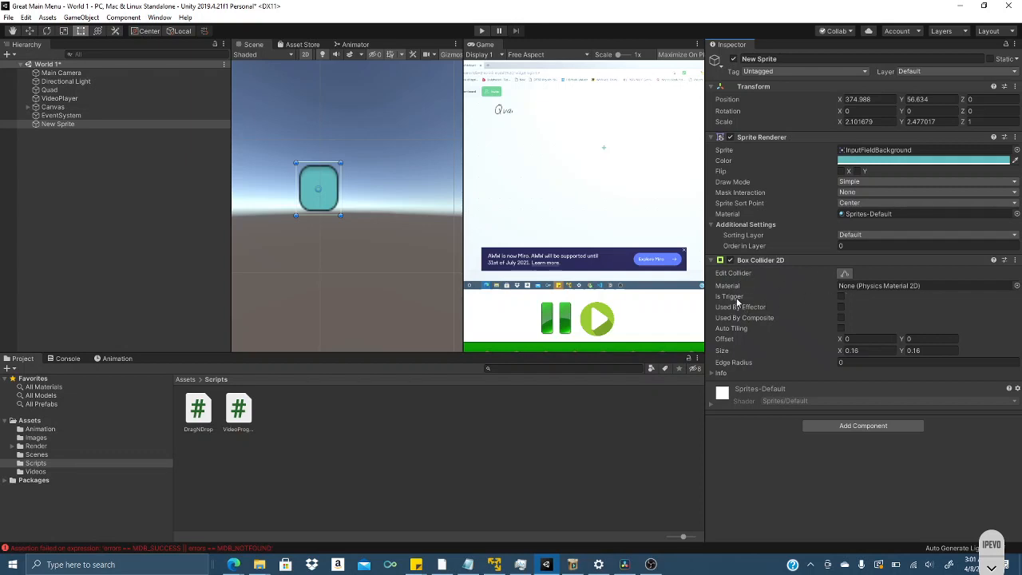
{"action": "left_click_drag", "start_coordinate": [703, 300], "coordinate": [660, 302]}
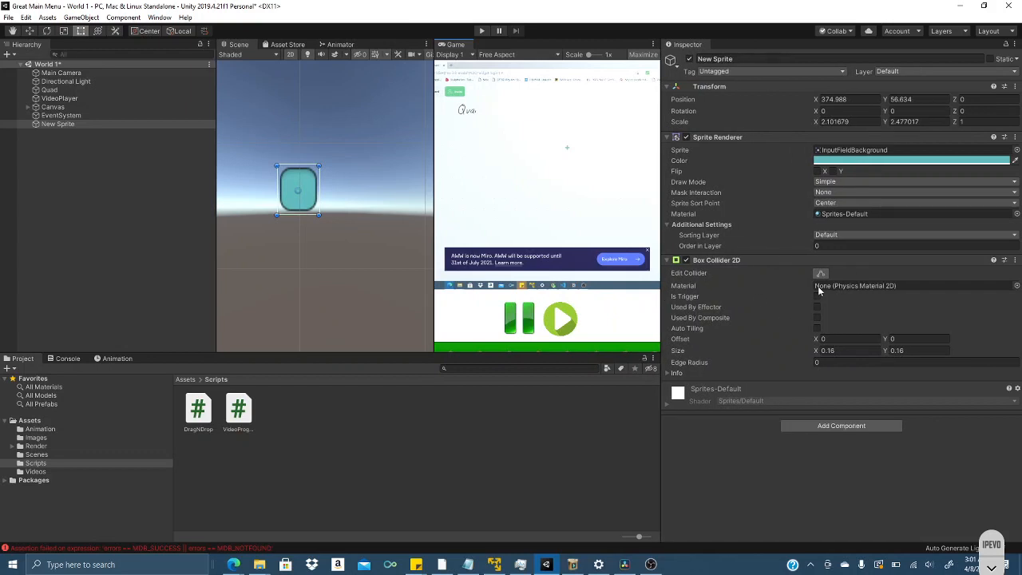
{"action": "left_click", "coordinate": [884, 285]}
{"action": "left_click", "coordinate": [899, 339]}
Enlarge the sprite in the scene to a scale of about X 3.17, Y 4.29
{"action": "left_click_drag", "start_coordinate": [320, 166], "coordinate": [345, 154]}
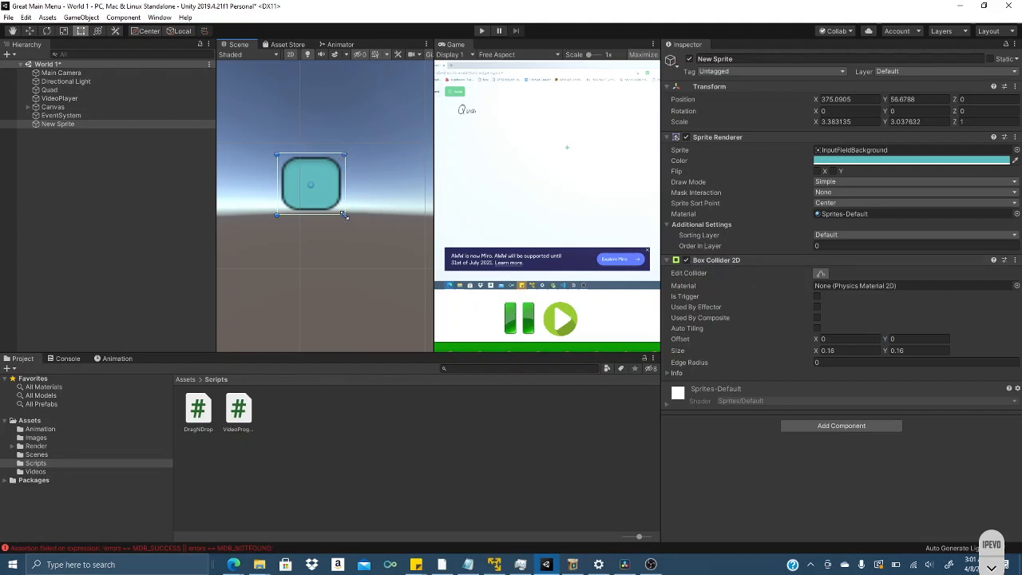
{"action": "left_click_drag", "start_coordinate": [344, 215], "coordinate": [341, 240]}
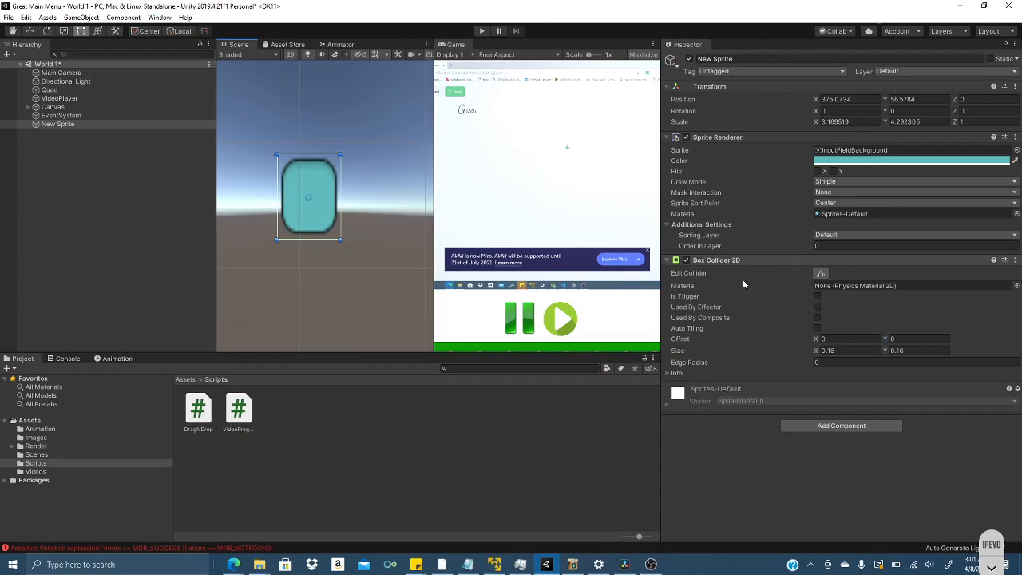
Remove the Box Collider 2D from the sprite and add a Circle Collider 2D in its place
{"action": "right_click", "coordinate": [703, 265]}
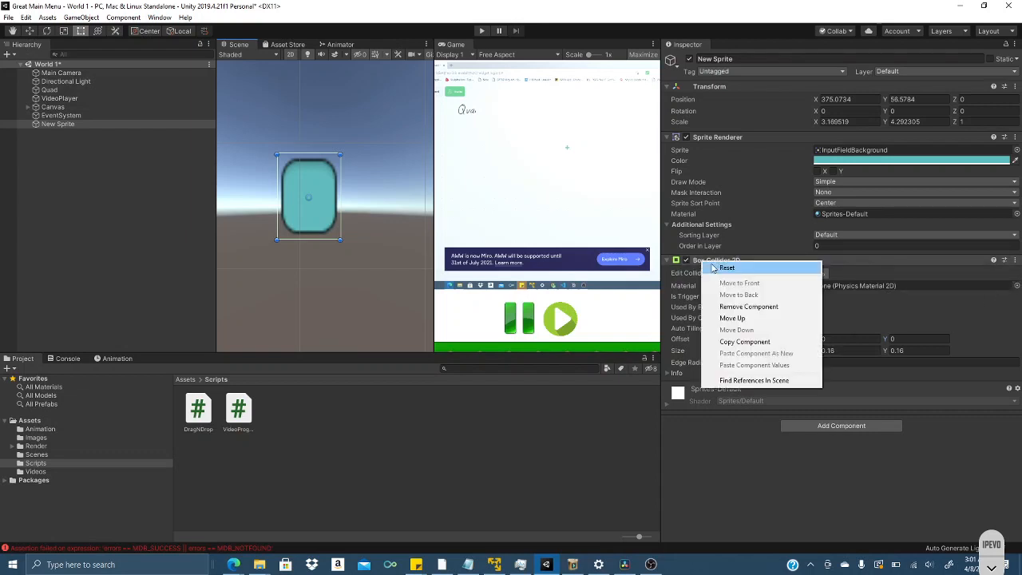
{"action": "left_click", "coordinate": [748, 306]}
{"action": "left_click", "coordinate": [797, 303]}
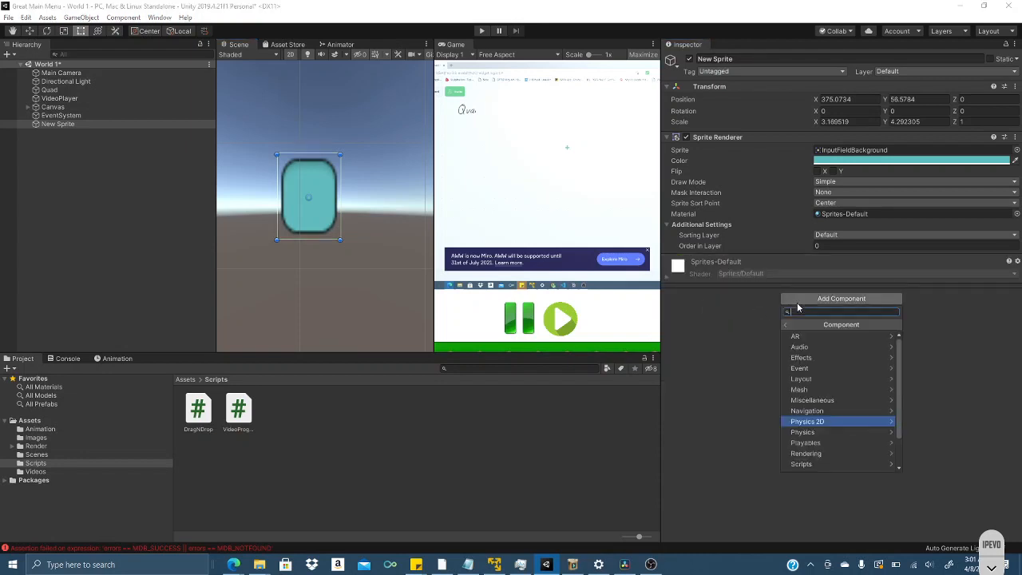
{"action": "left_click", "coordinate": [816, 428]}
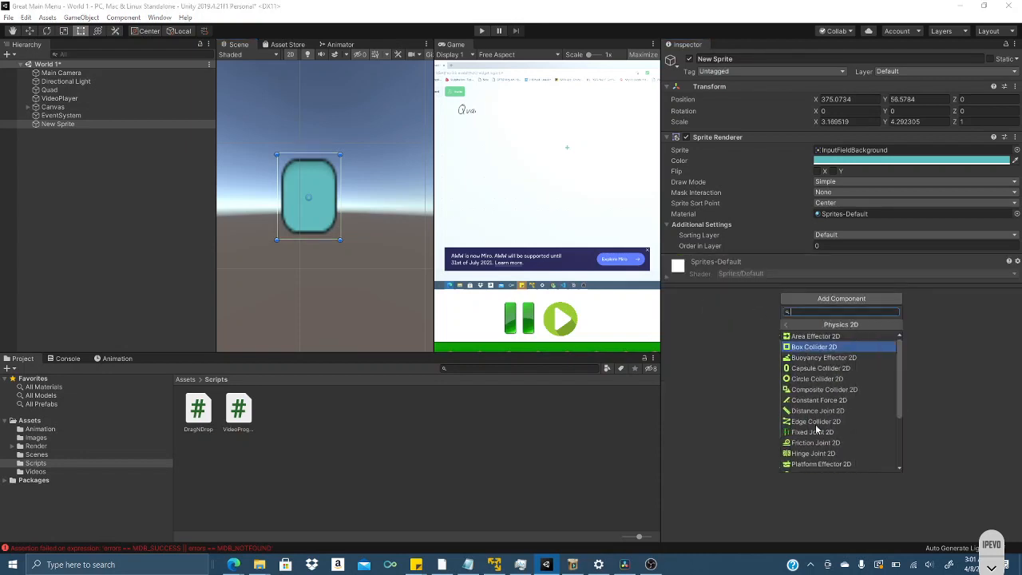
{"action": "left_click", "coordinate": [815, 379]}
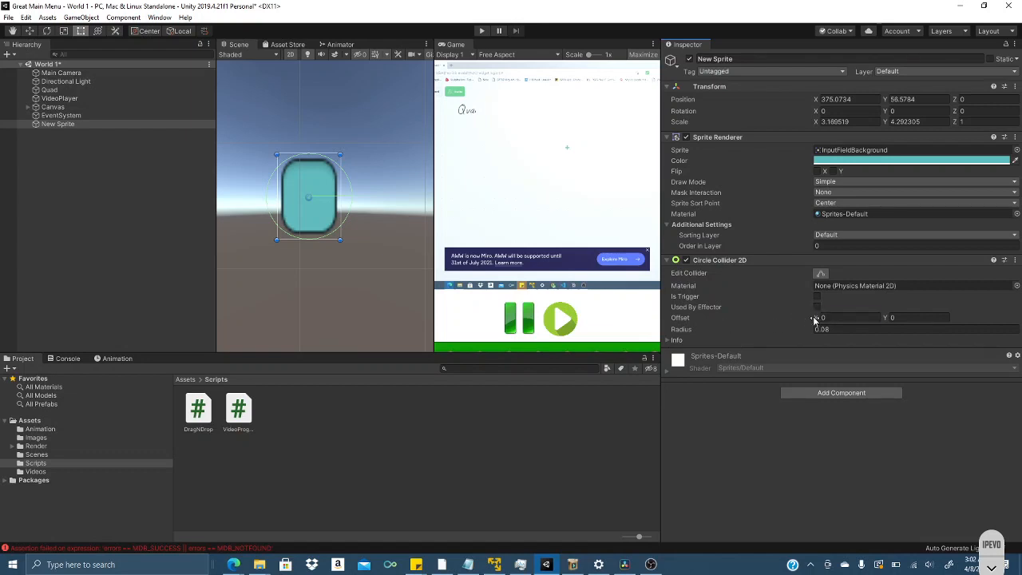
Try different X offsets for the circle collider, including -.25, ending at 0.25
{"action": "mouse_move", "coordinate": [813, 317]}
{"action": "left_mouse_down"}
{"action": "mouse_move", "coordinate": [772, 314]}
{"action": "mouse_move", "coordinate": [806, 319]}
{"action": "left_mouse_up"}
{"action": "left_click_drag", "start_coordinate": [821, 319], "coordinate": [835, 318]}
{"action": "type", "text": "1"}
{"action": "left_click_drag", "start_coordinate": [837, 318], "coordinate": [814, 322]}
{"action": "key", "text": "BackSpace"}
{"action": "type", "text": "-.25"}
{"action": "left_click", "coordinate": [828, 318]}
{"action": "left_click", "coordinate": [823, 318]}
{"action": "key", "text": "Delete"}
{"action": "left_click", "coordinate": [839, 320]}
{"action": "key", "text": "ctrl+a"}
{"action": "left_click", "coordinate": [846, 317]}
Set the circle collider's Y offset to -.2
{"action": "left_click", "coordinate": [898, 317]}
{"action": "key", "text": "BackSpace"}
{"action": "type", "text": ".2"}
{"action": "key", "text": "Left"}
{"action": "key", "text": "Left"}
{"action": "type", "text": "-"}
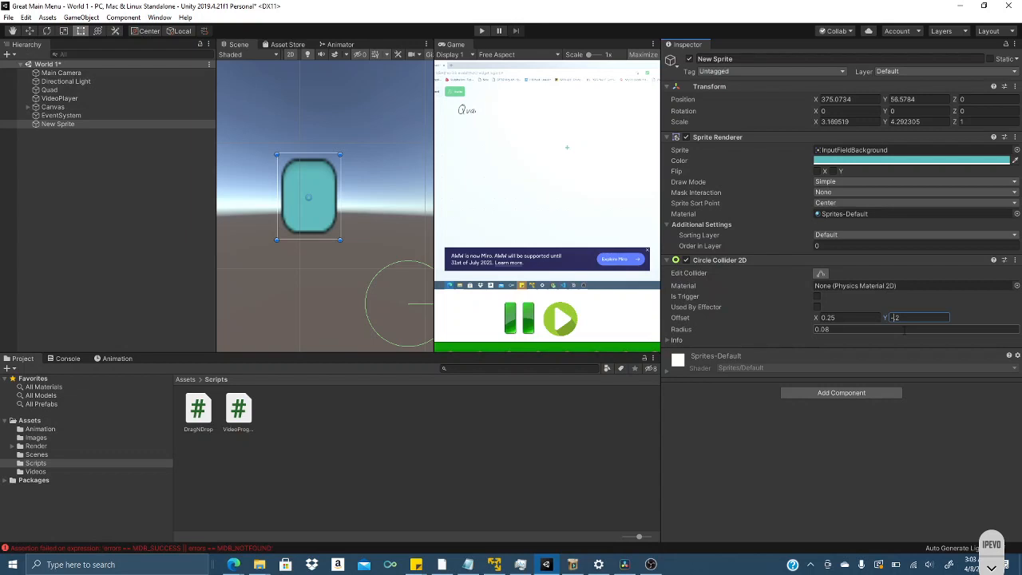
Undo the X and Y offset changes of the circle collider
{"action": "left_click", "coordinate": [887, 318]}
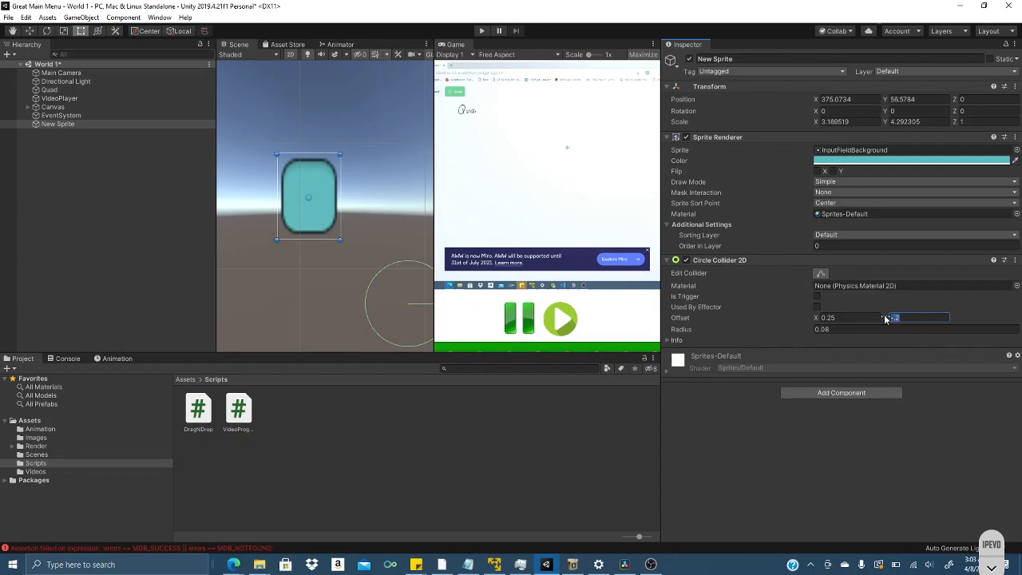
{"action": "key", "text": "ctrl+z"}
{"action": "key", "text": "ctrl+z"}
{"action": "key", "text": "ctrl+z"}
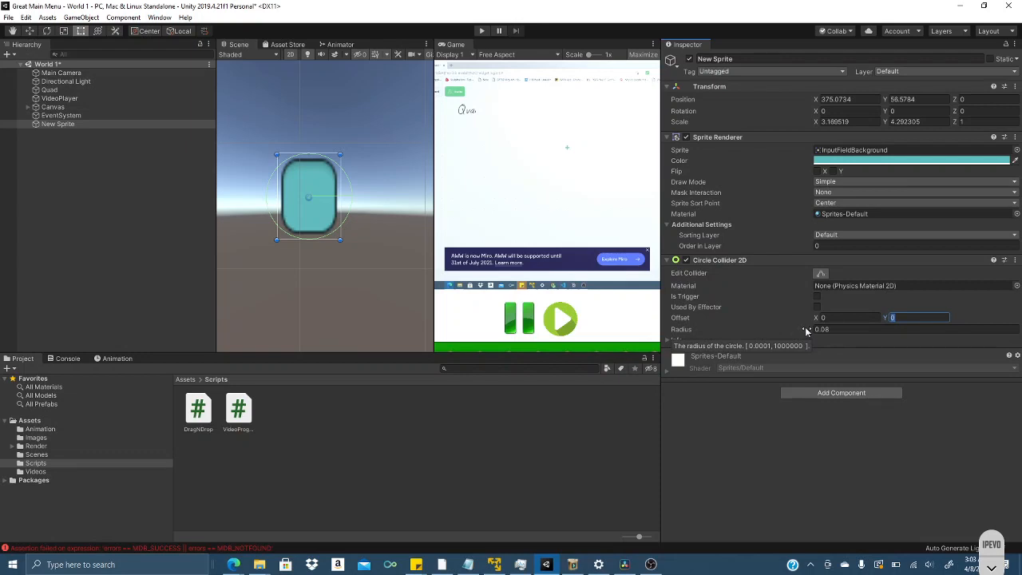
Increase the circle collider's radius to 0.18, then view its Info section and briefly toggle collider editing
{"action": "left_click_drag", "start_coordinate": [807, 331], "coordinate": [804, 332]}
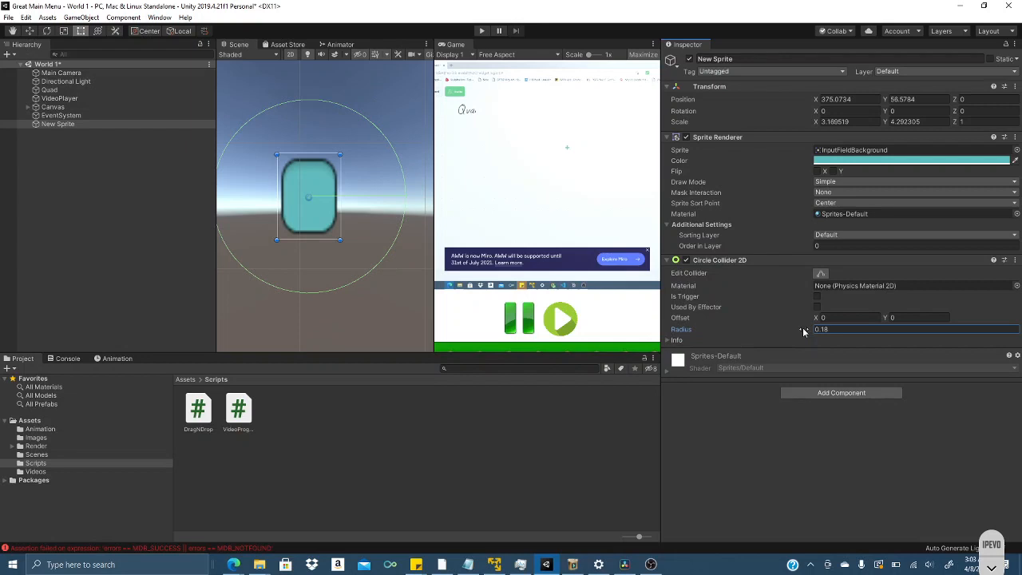
{"action": "left_click", "coordinate": [668, 341]}
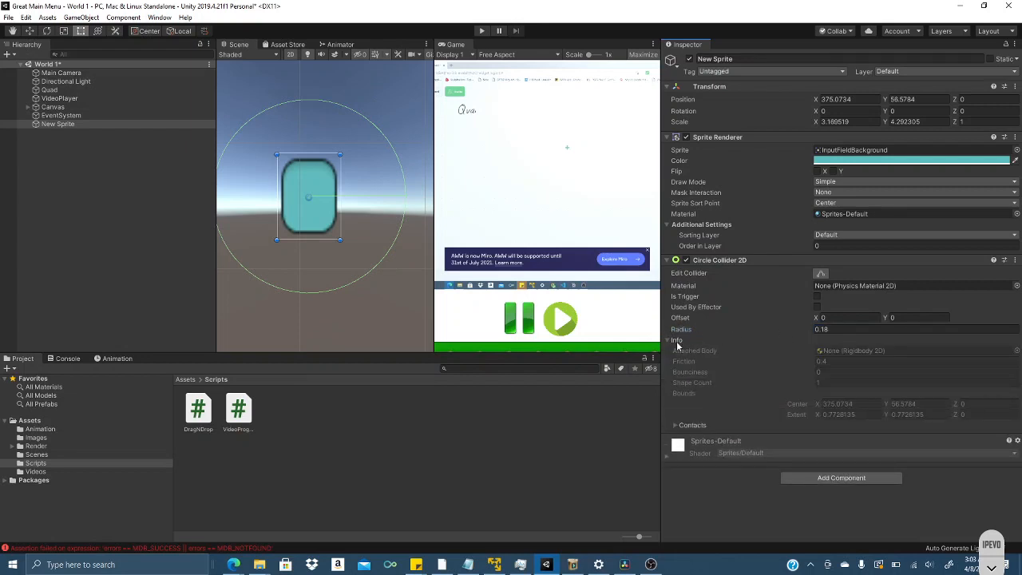
{"action": "left_click", "coordinate": [675, 342]}
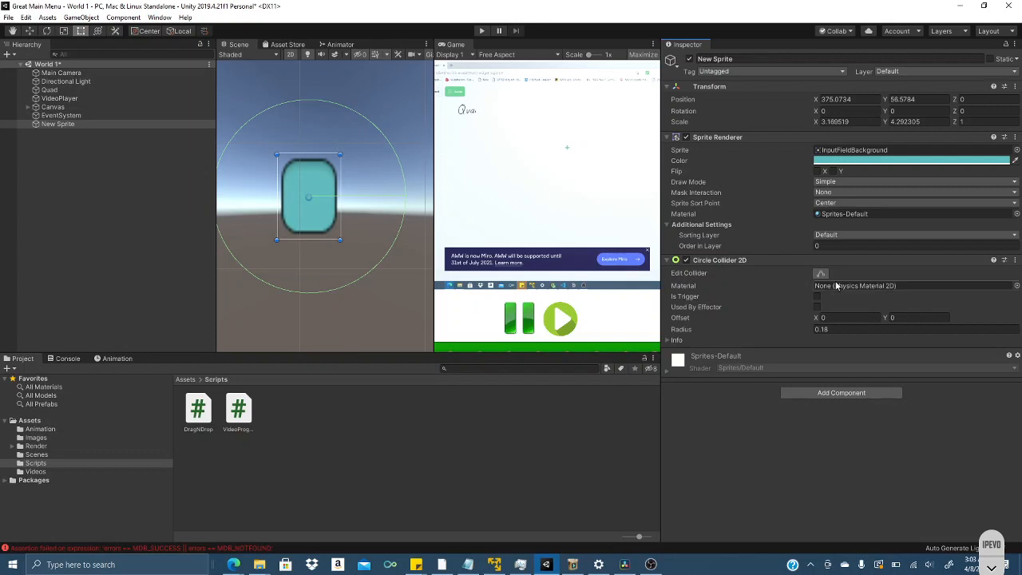
{"action": "left_click", "coordinate": [821, 274]}
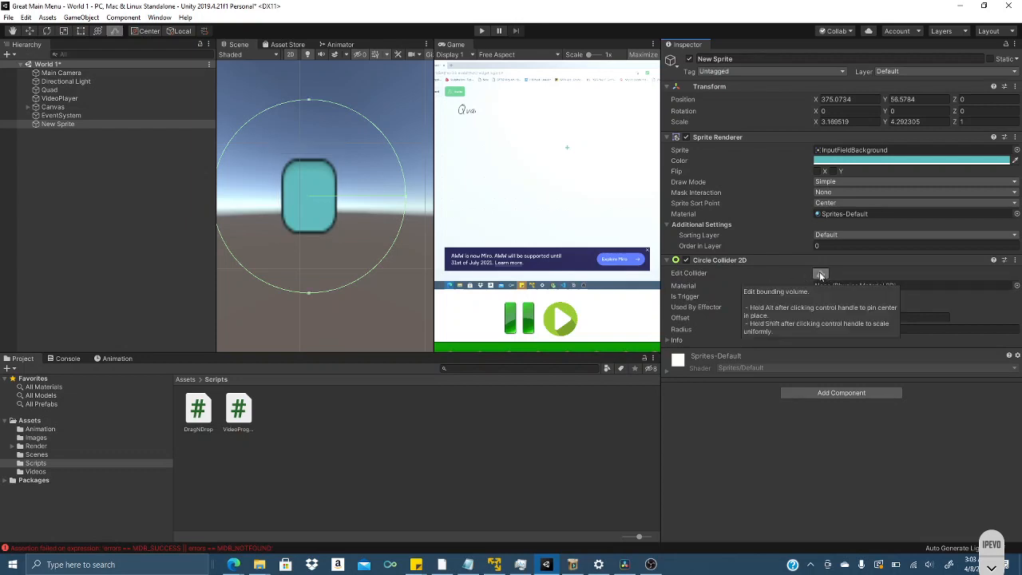
{"action": "left_click", "coordinate": [821, 275]}
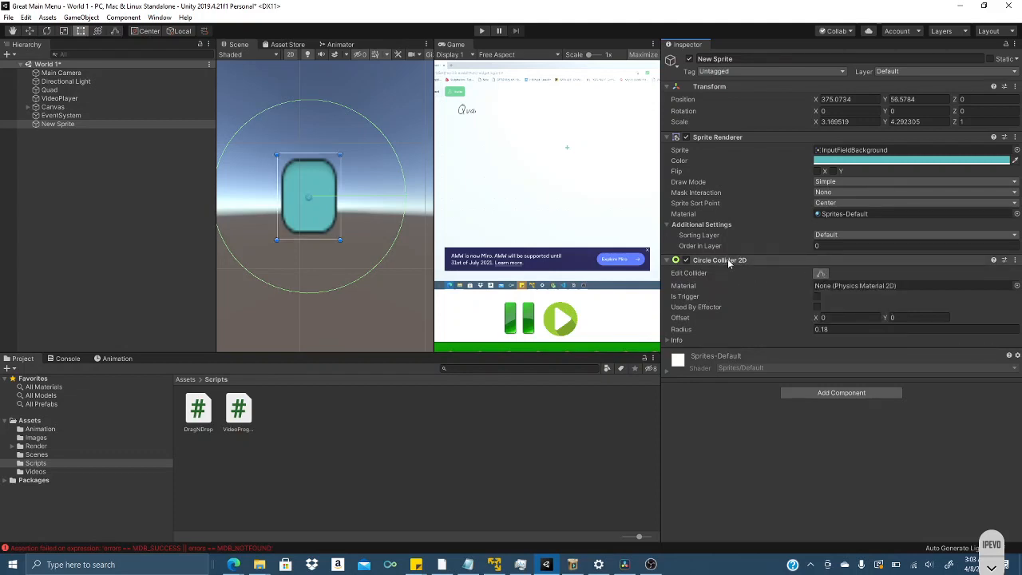
Remove the modified circle collider from the sprite and add a fresh Circle Collider 2D with default settings
{"action": "left_click", "coordinate": [651, 568]}
{"action": "left_click", "coordinate": [651, 568]}
{"action": "right_click", "coordinate": [806, 260]}
{"action": "left_click", "coordinate": [834, 306]}
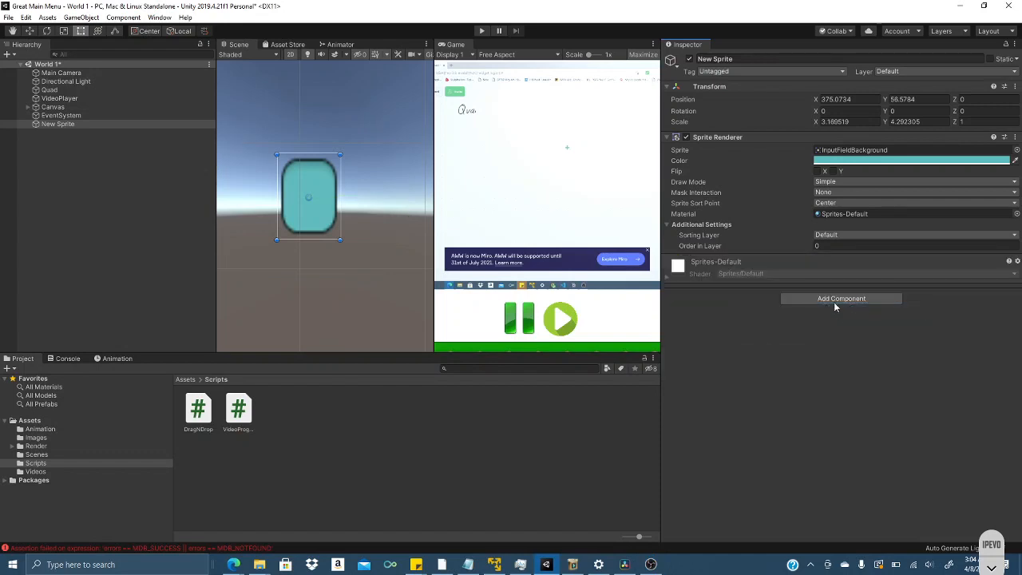
{"action": "left_click", "coordinate": [834, 300]}
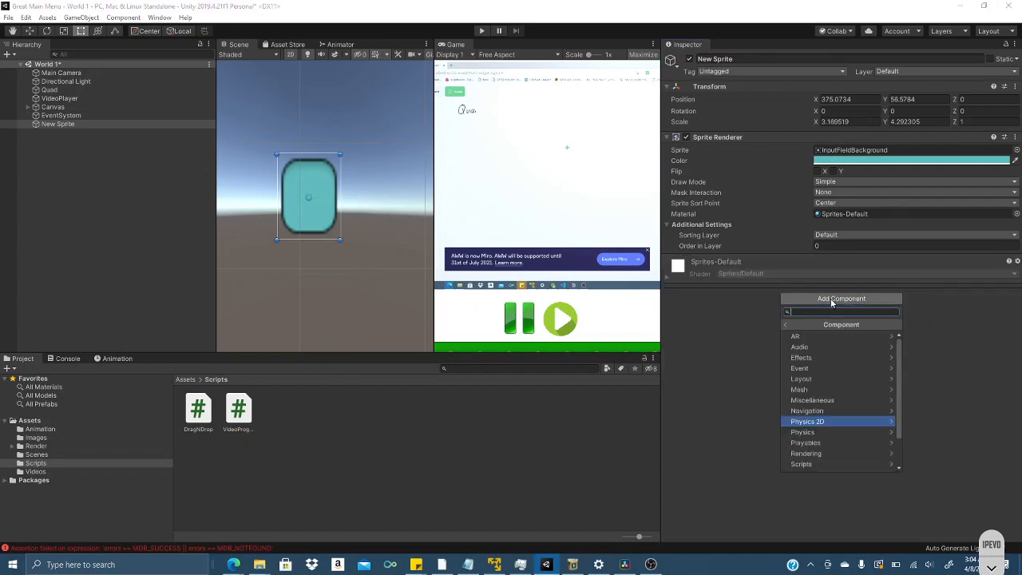
{"action": "left_click", "coordinate": [822, 419]}
{"action": "left_click", "coordinate": [825, 386]}
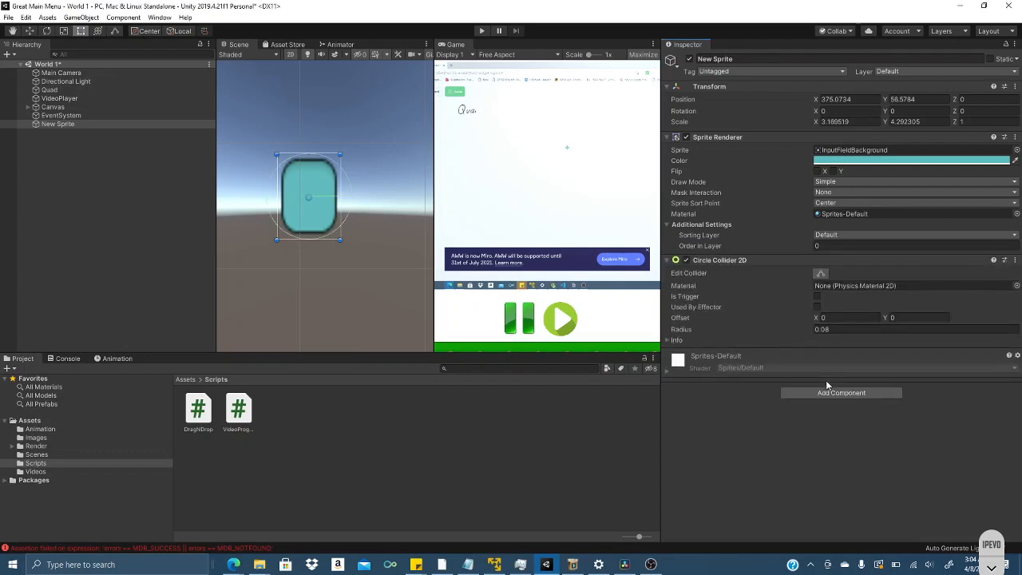
Replace the sprite's Circle Collider 2D with an Edge Collider 2D and turn on editing of its shape
{"action": "right_click", "coordinate": [748, 260]}
{"action": "left_click", "coordinate": [771, 297]}
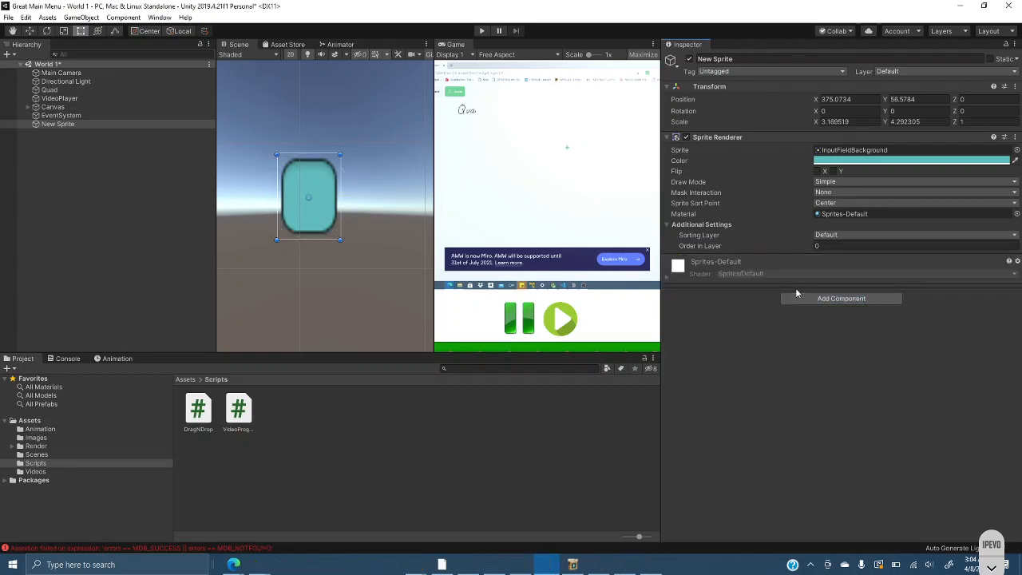
{"action": "left_click", "coordinate": [803, 299]}
{"action": "left_click", "coordinate": [844, 422]}
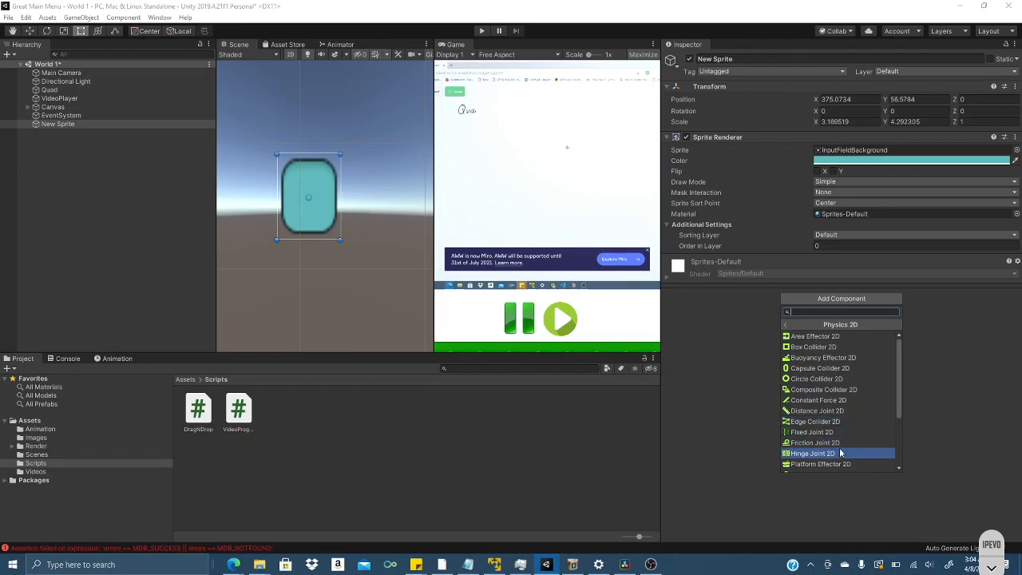
{"action": "left_click", "coordinate": [838, 424]}
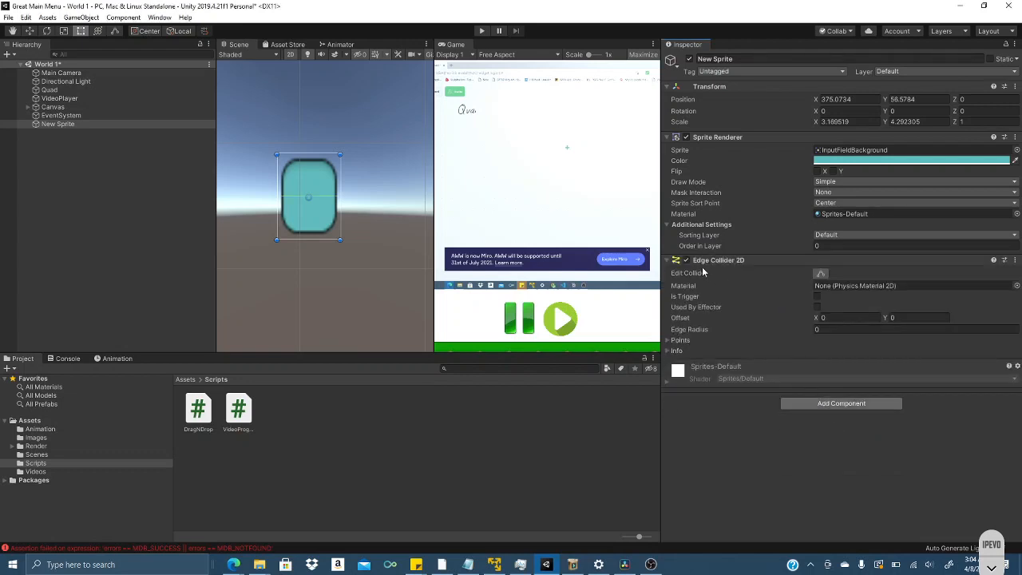
{"action": "left_click", "coordinate": [820, 274]}
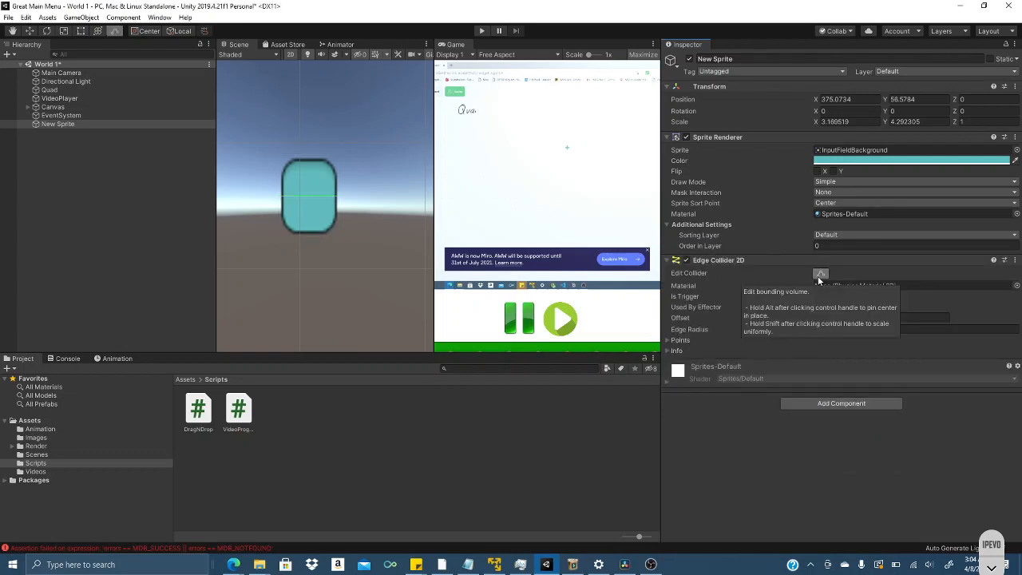
Remove the Edge Collider 2D from the sprite and add a Polygon Collider 2D instead
{"action": "right_click", "coordinate": [731, 260]}
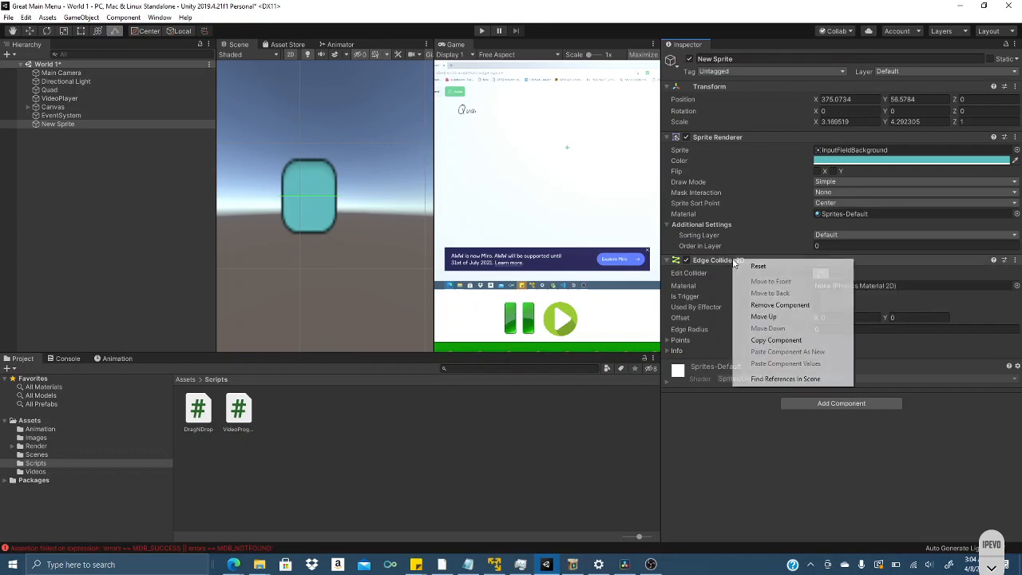
{"action": "left_click", "coordinate": [780, 305]}
{"action": "left_click", "coordinate": [809, 301]}
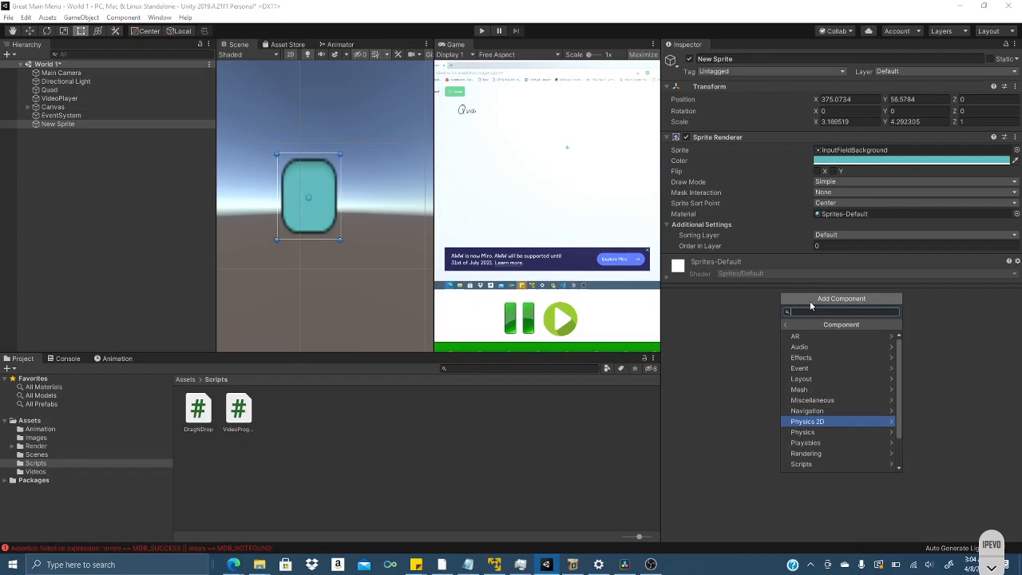
{"action": "left_click", "coordinate": [821, 421]}
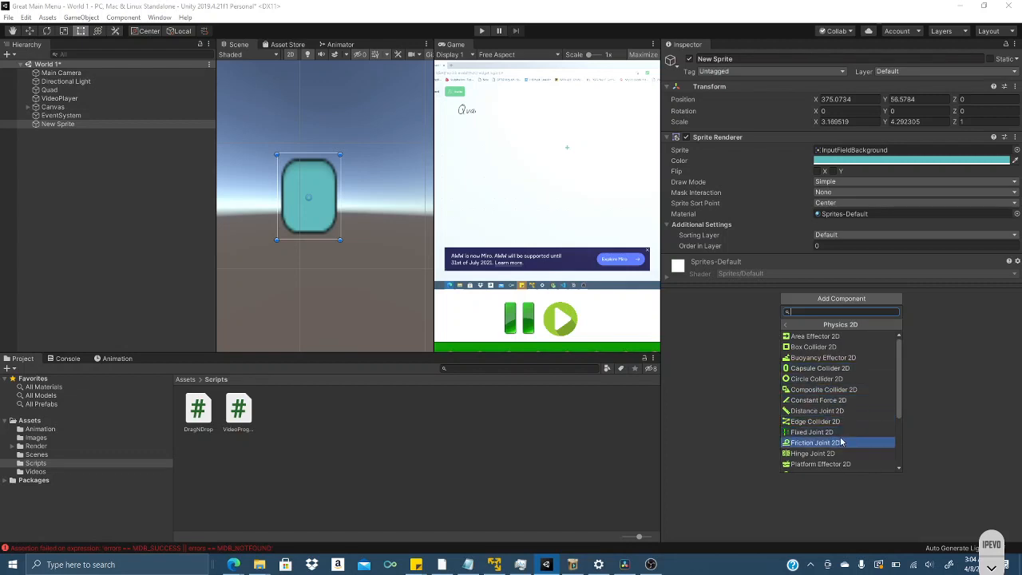
{"action": "scroll", "coordinate": [841, 442], "scroll_direction": "down", "scroll_amount": 3}
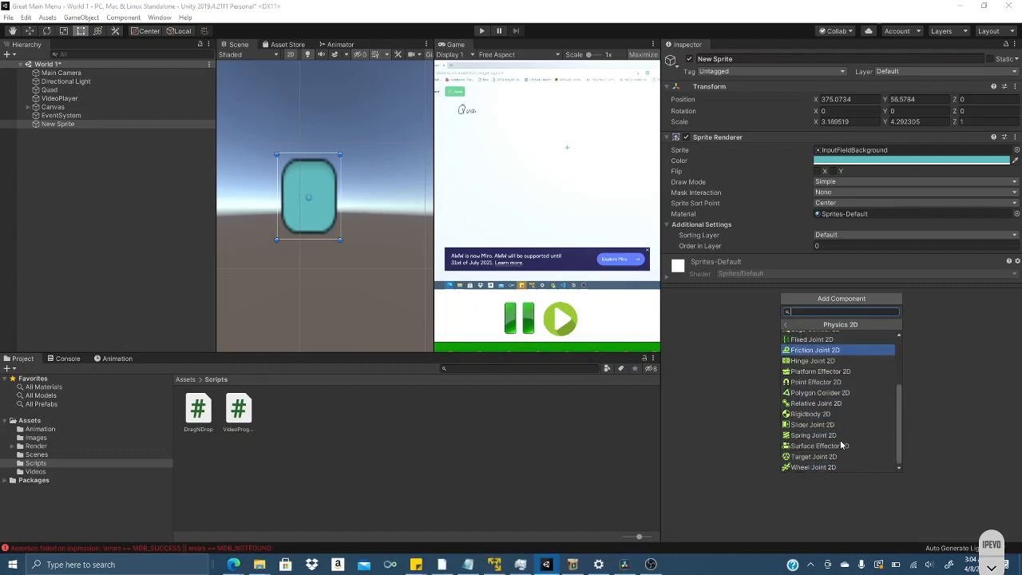
{"action": "type", "text": "pol"}
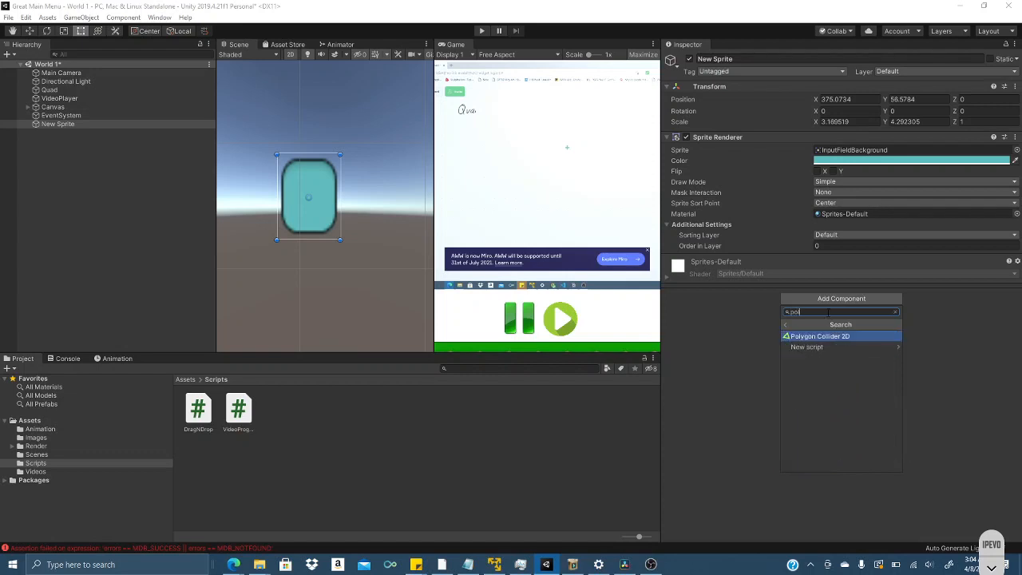
{"action": "type", "text": "l"}
{"action": "key", "text": "BackSpace"}
{"action": "left_click", "coordinate": [827, 336]}
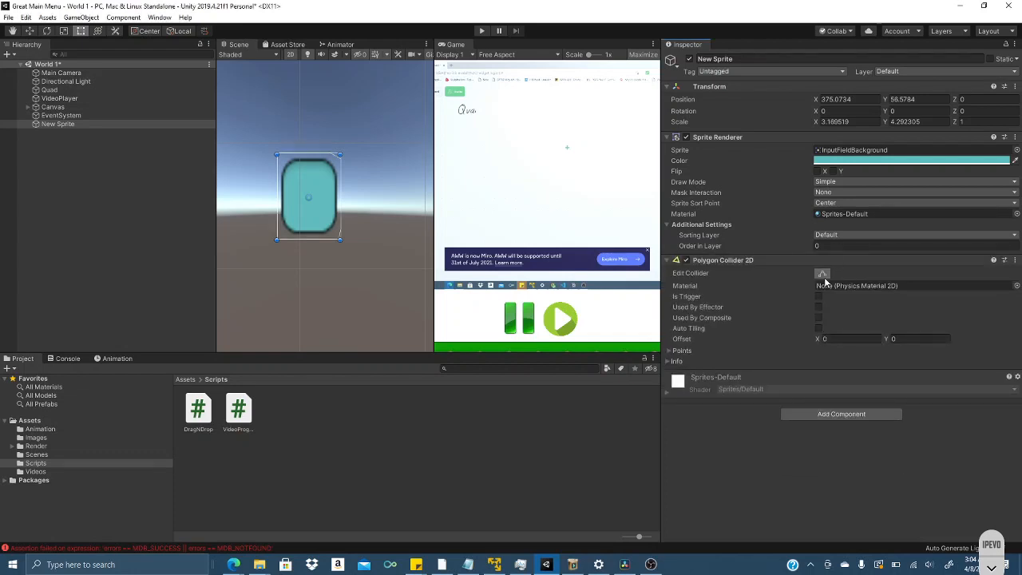
Edit the polygon collider's outline, pulling its corner points inward to fit closely around the teal rounded shape
{"action": "left_click", "coordinate": [822, 274]}
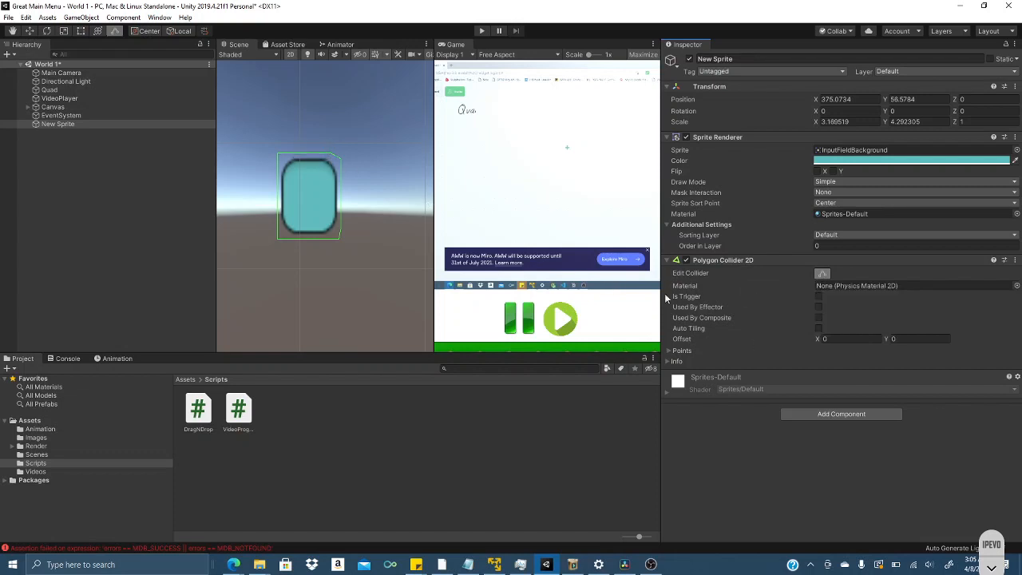
{"action": "mouse_move", "coordinate": [330, 154]}
{"action": "left_mouse_down"}
{"action": "mouse_move", "coordinate": [328, 143]}
{"action": "mouse_move", "coordinate": [332, 168]}
{"action": "left_mouse_up"}
{"action": "left_click_drag", "start_coordinate": [327, 144], "coordinate": [286, 163]}
{"action": "left_click_drag", "start_coordinate": [281, 238], "coordinate": [332, 220]}
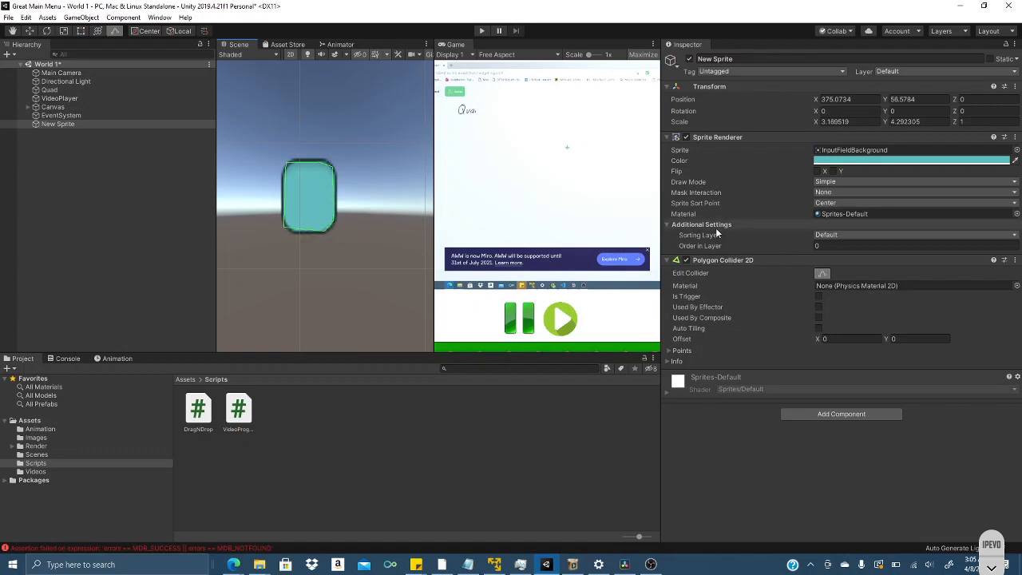